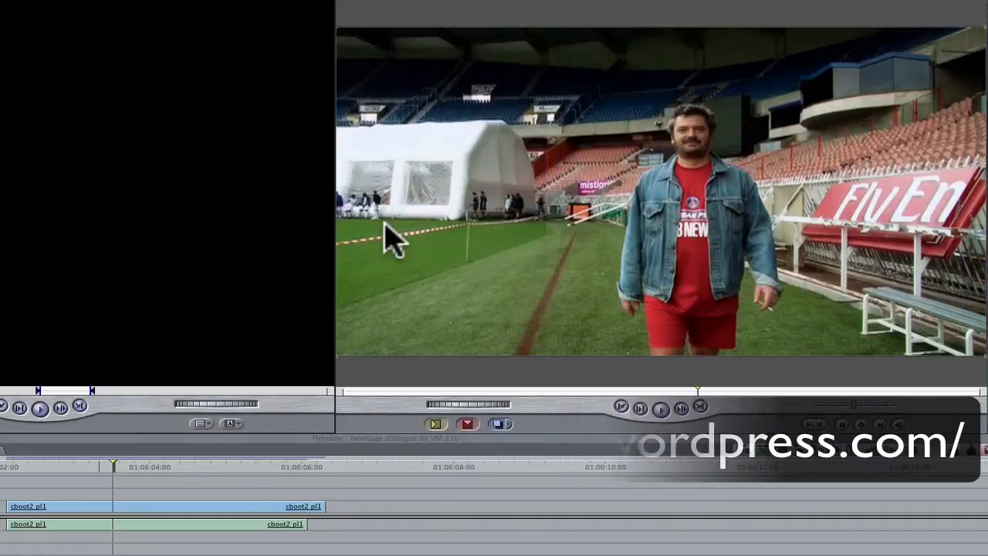
Step: Play the cboot2 pl1 clip in the timeline and return the playhead to its beginning
click(21, 473)
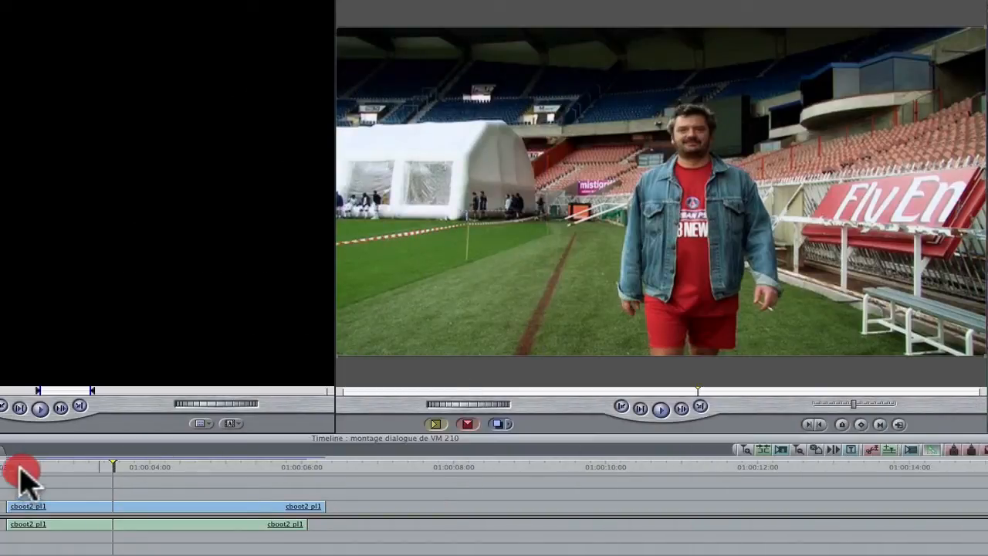
click(6, 466)
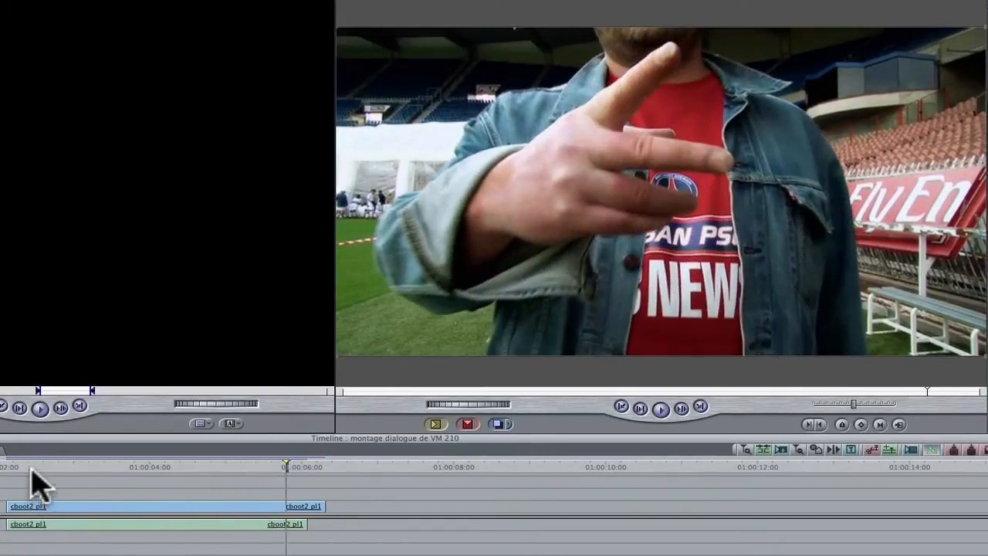
drag(31, 471, 10, 468)
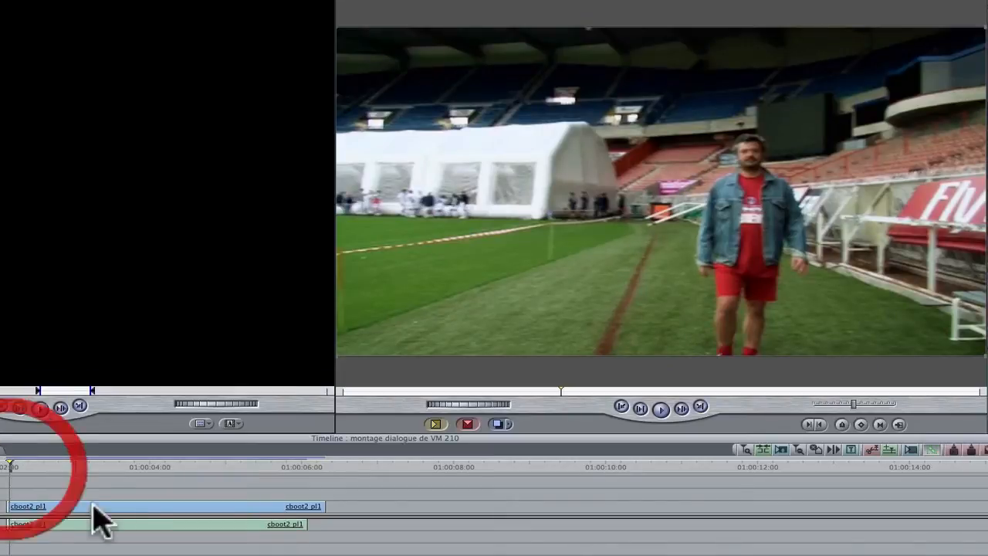
Step: Send the cboot2 pl1 clip to a new Motion project saved as bolive2.motn
right_click(78, 509)
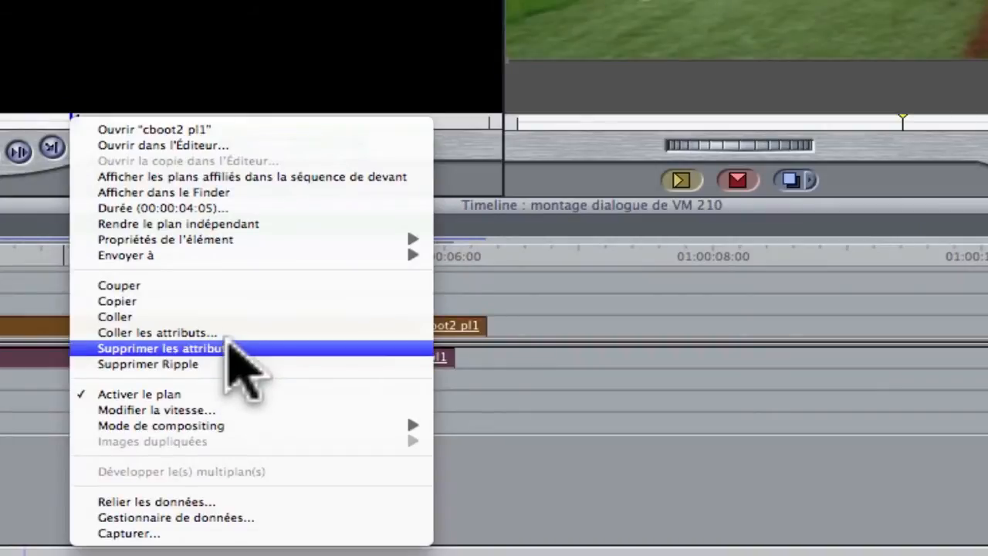
mouse_move(219, 251)
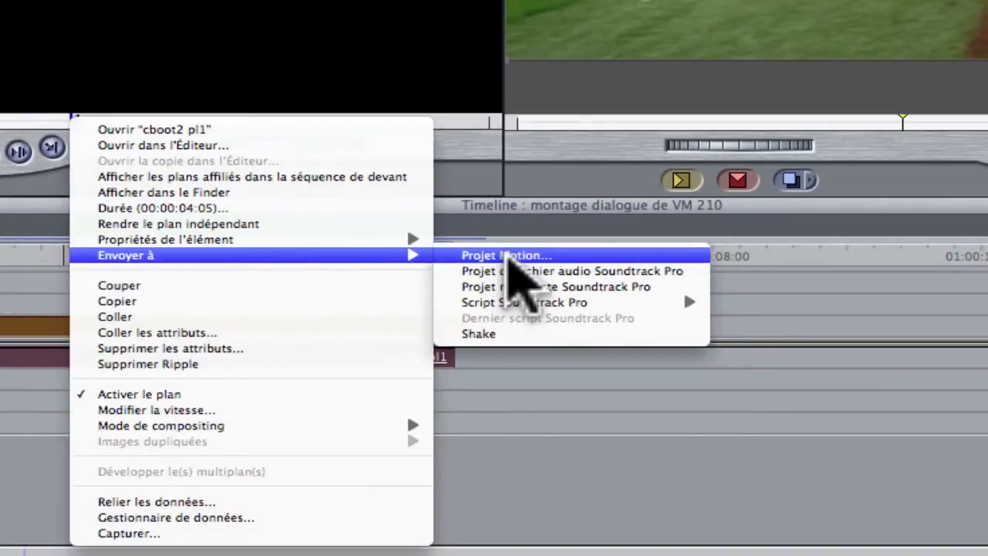
click(508, 258)
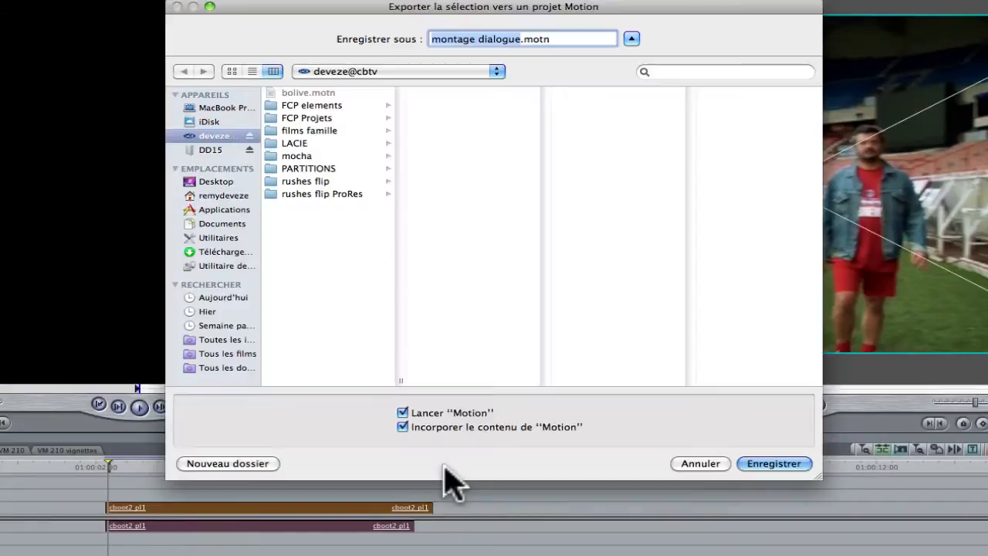
text(b)
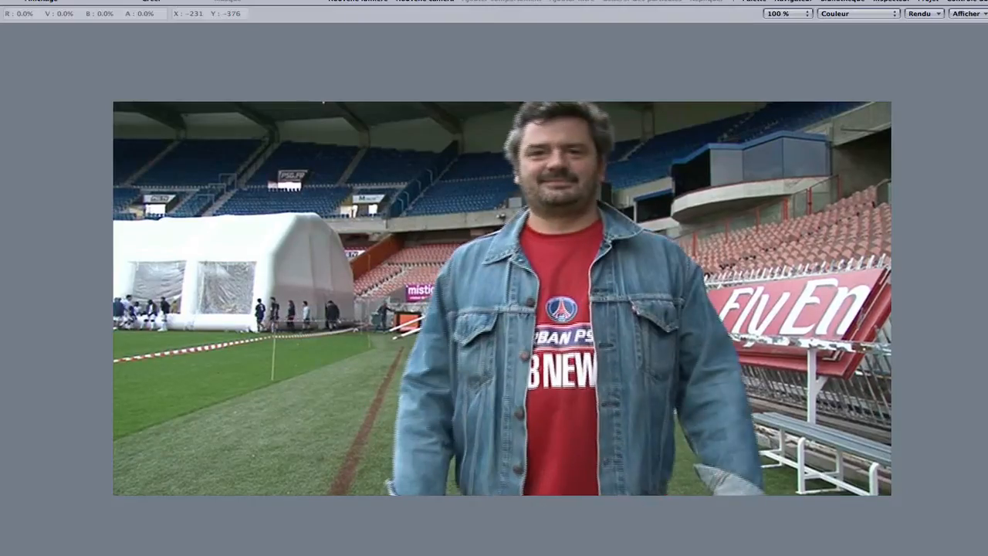
Step: Return the playhead to the first frame and turn off the Rendu des trames rendering option
click(141, 502)
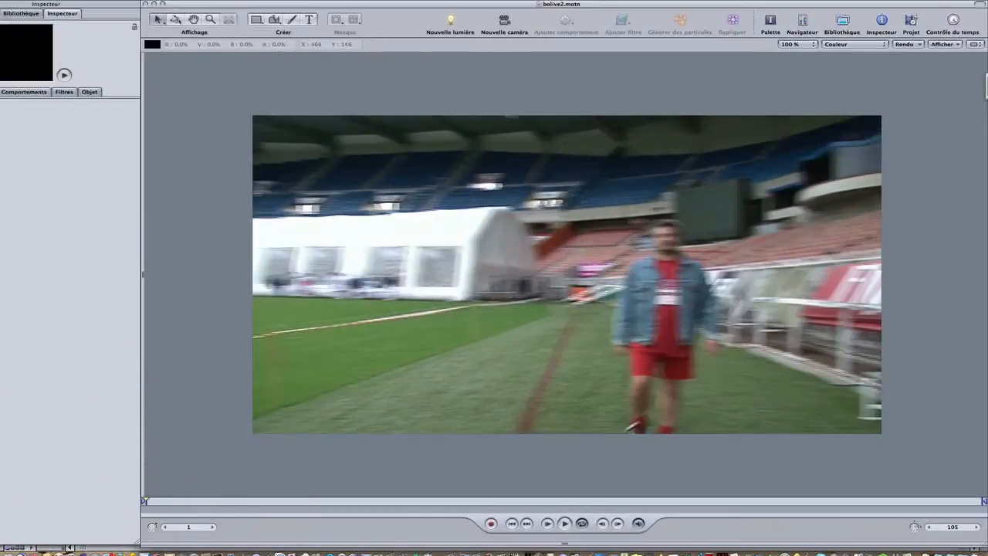
click(913, 44)
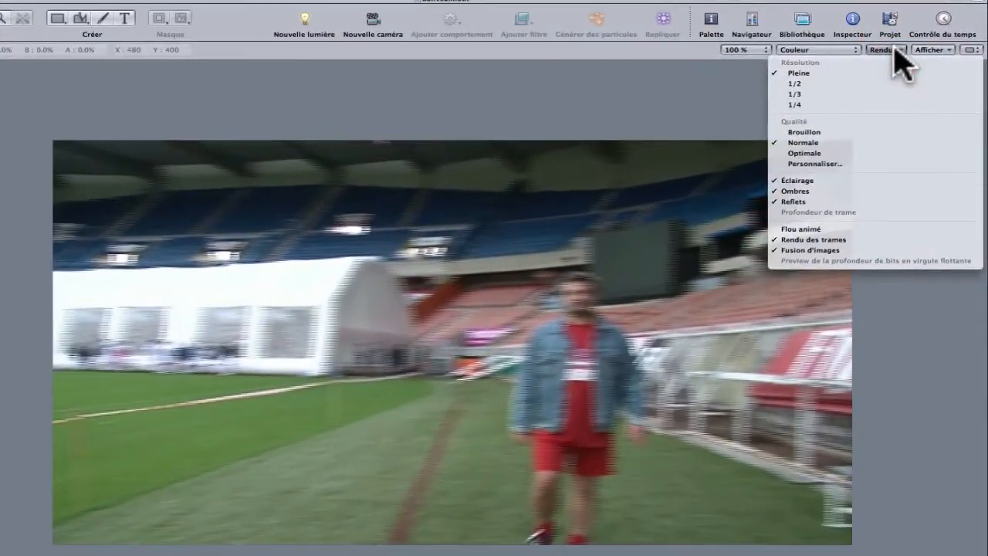
click(829, 240)
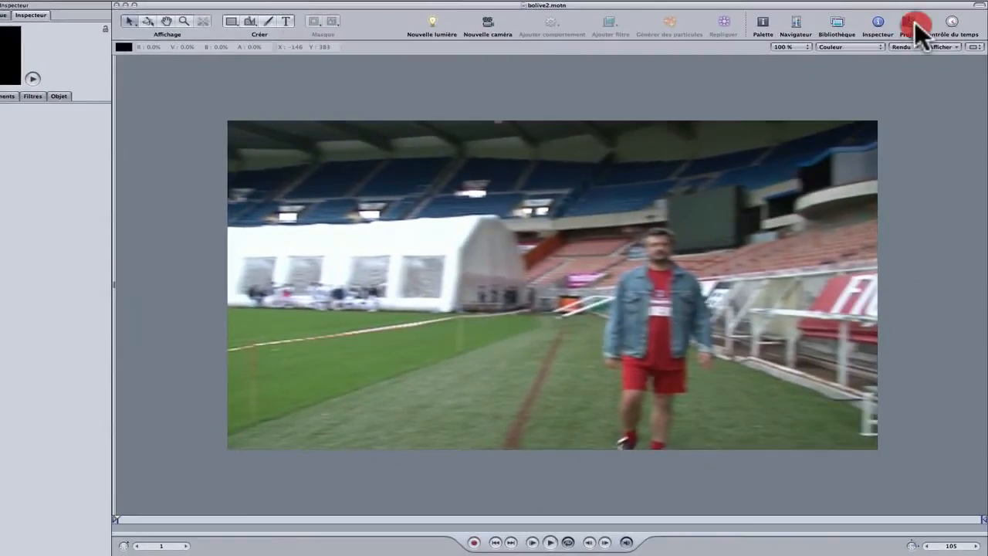
Step: Show the project's layers and apply the Renflement distortion filter to the cboot2 pl1 clip inside Group 1
click(914, 22)
click(305, 98)
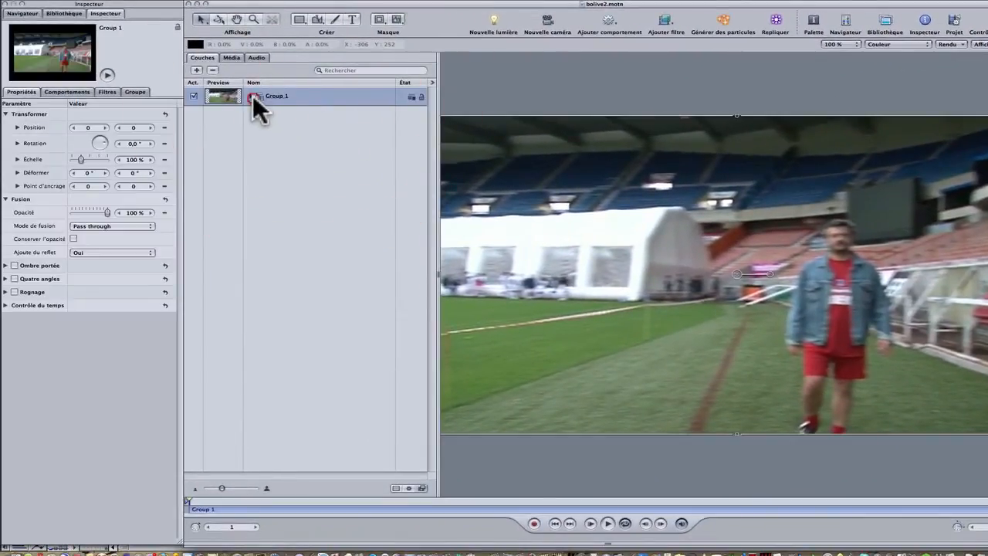
click(253, 96)
click(287, 118)
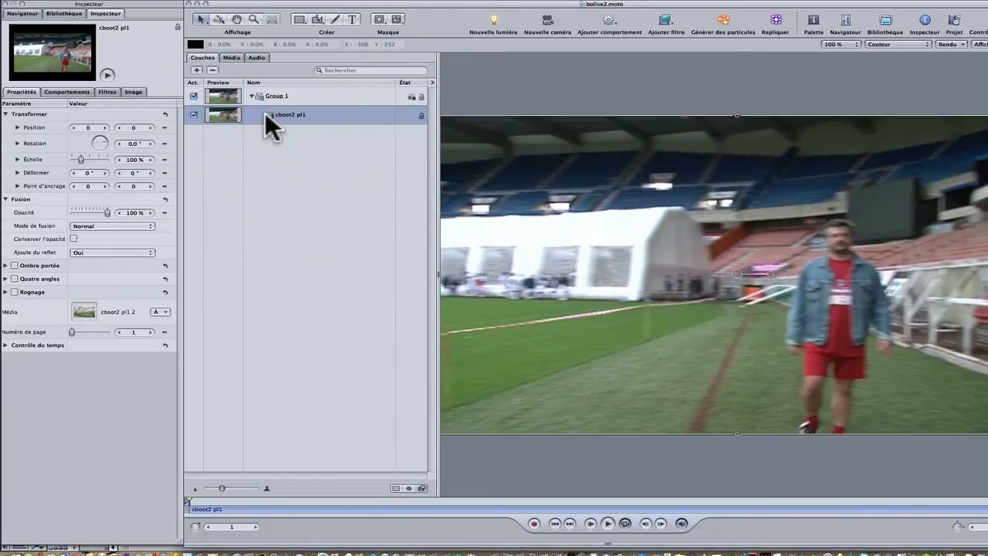
click(680, 23)
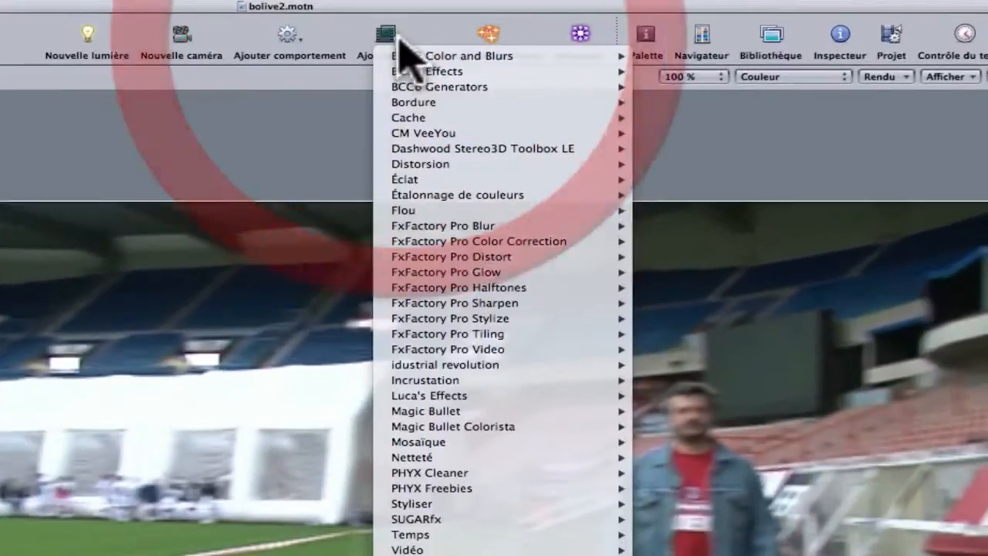
mouse_move(461, 162)
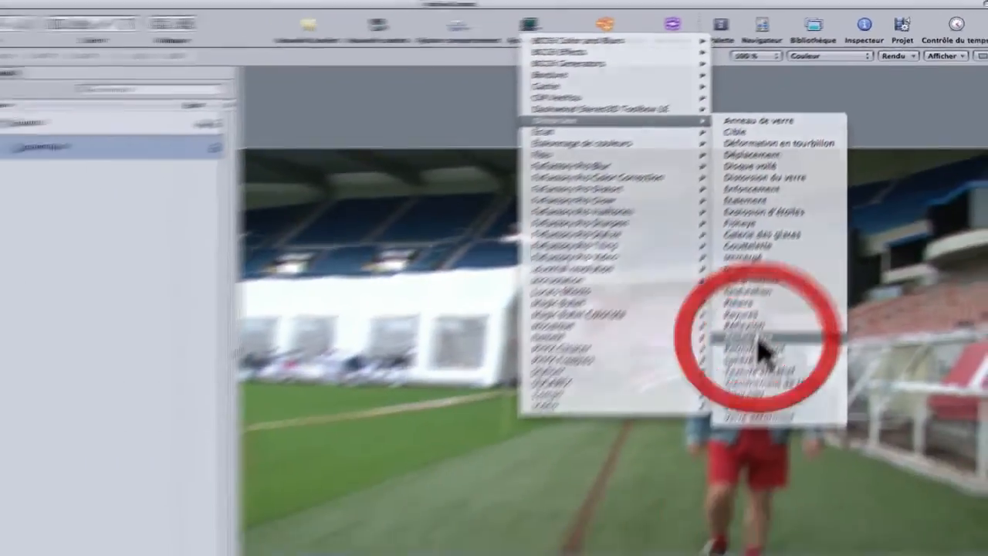
click(694, 457)
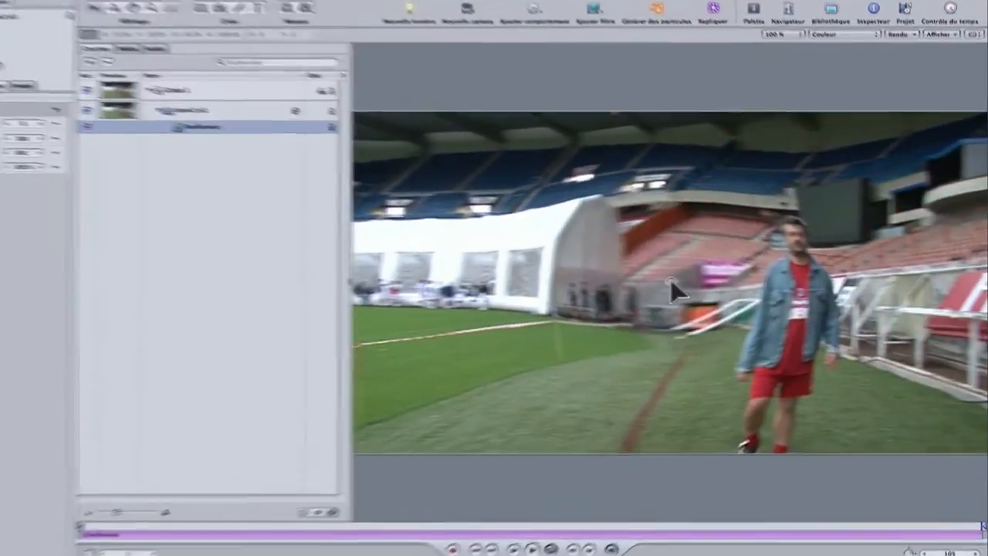
Step: Place the Renflement centre on the man's belly at about 120,24 / 53,00 and set Force to 82
drag(683, 282, 789, 302)
drag(711, 308, 715, 321)
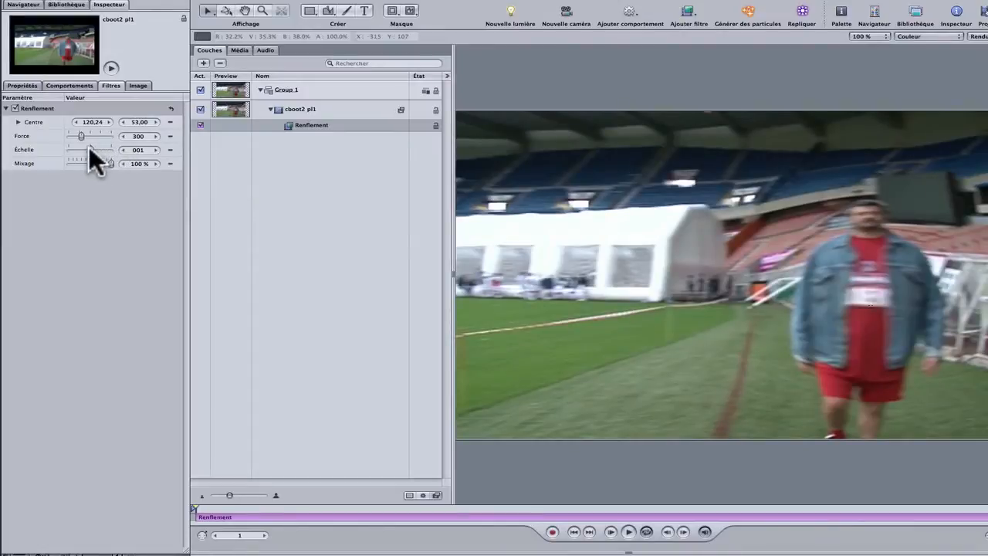
drag(80, 136, 73, 133)
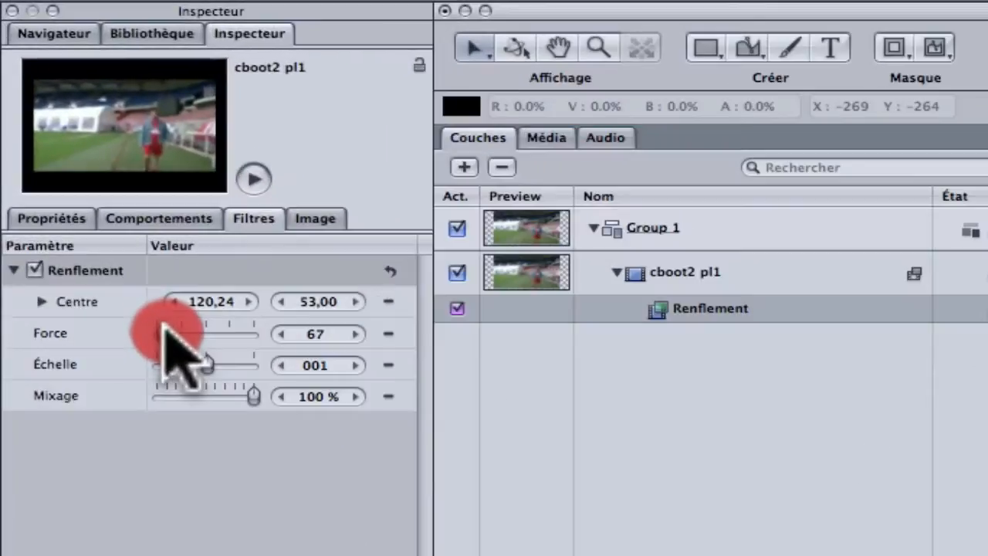
drag(163, 325, 166, 332)
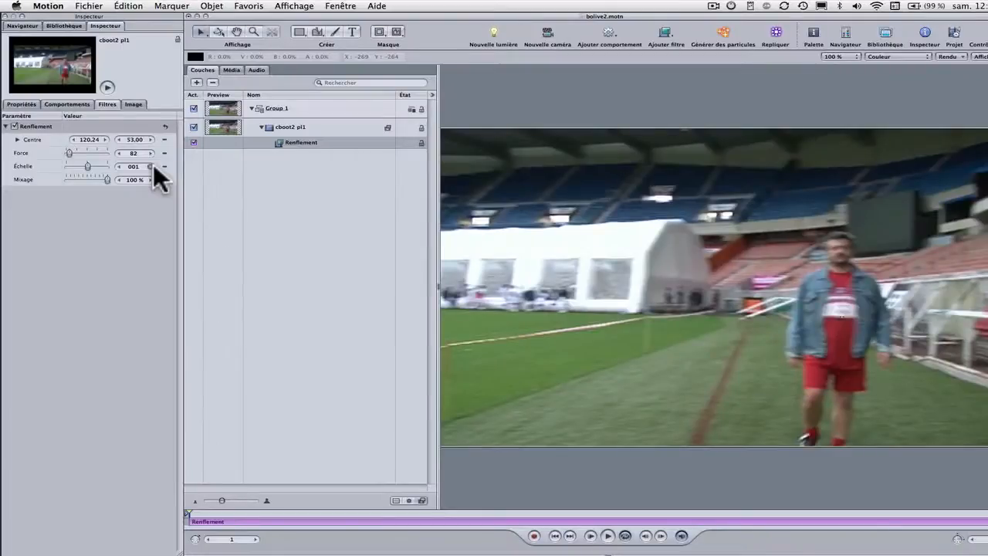
Step: Try Renflement Échelle values of 1 and 0, and settle on 001
click(357, 366)
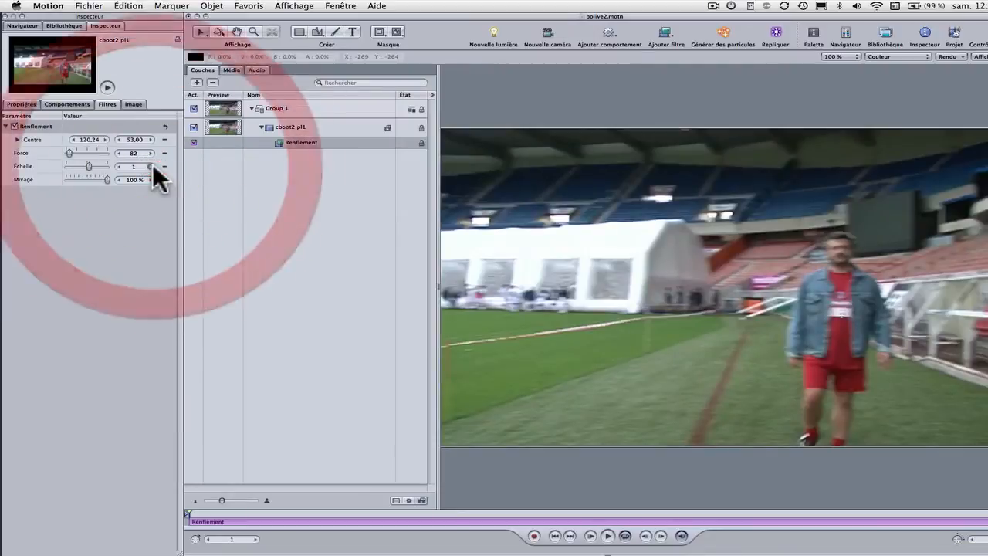
click(115, 163)
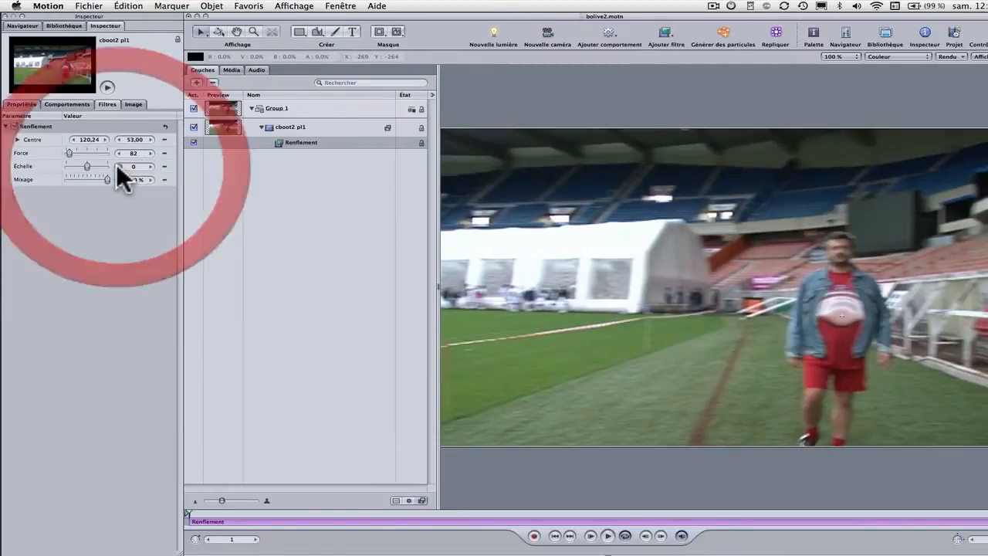
click(149, 163)
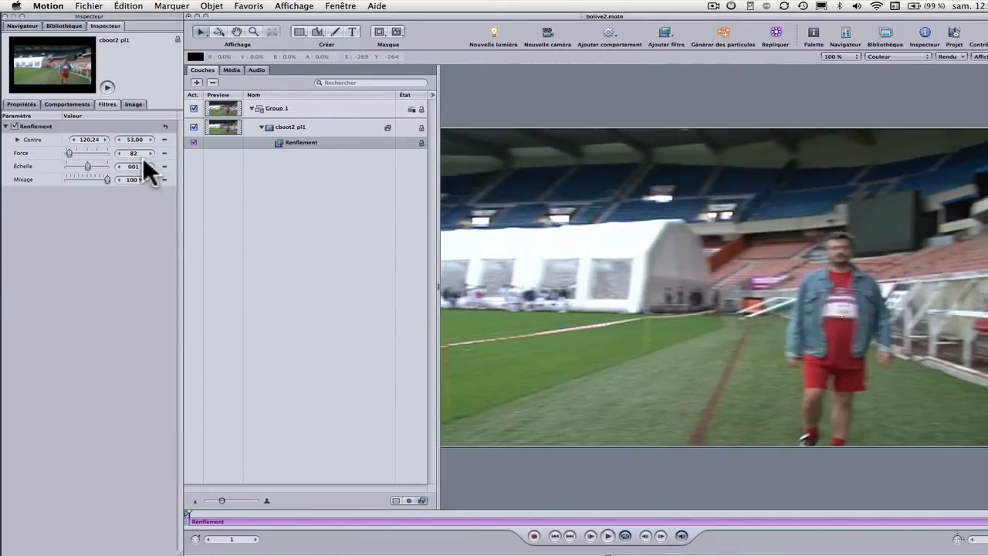
Step: Lower the Renflement Force to 74 and compare the shot with the filter off and on
click(120, 153)
click(120, 153)
click(14, 126)
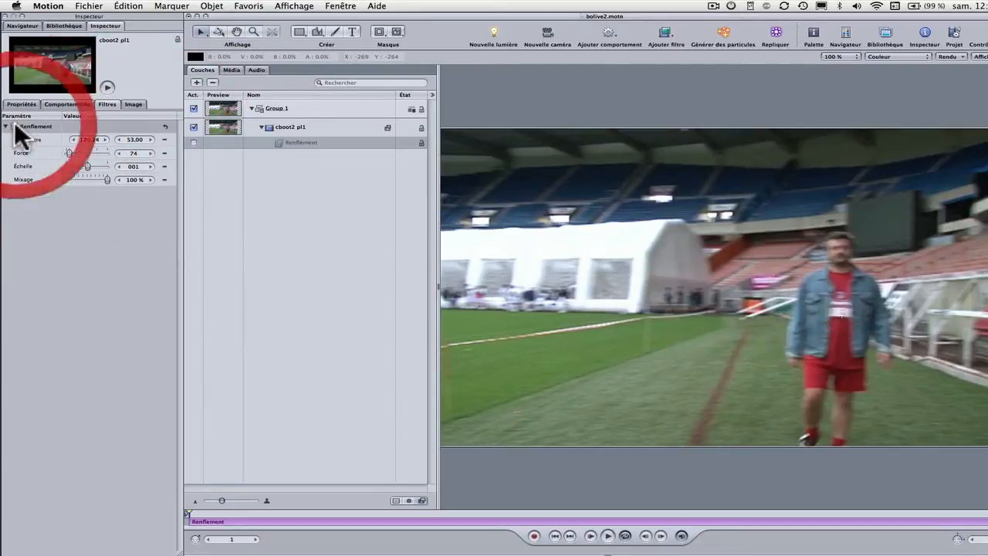
click(14, 126)
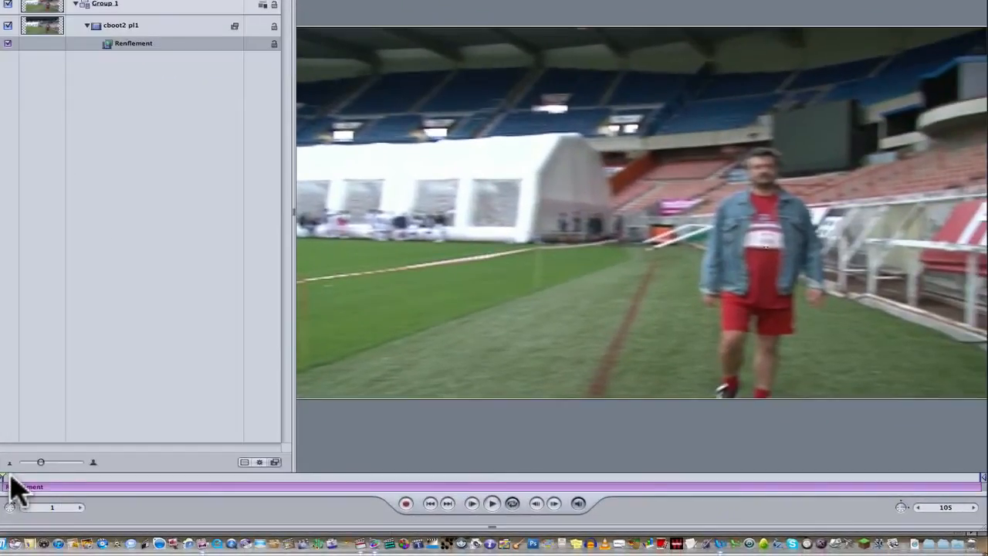
Step: Add a Piste behavior to the Renflement Centre parameter, put its tracker on the man's belly and analyse the clip's movement
mouse_move(14, 488)
mouse_down()
mouse_move(188, 489)
mouse_move(11, 490)
mouse_up()
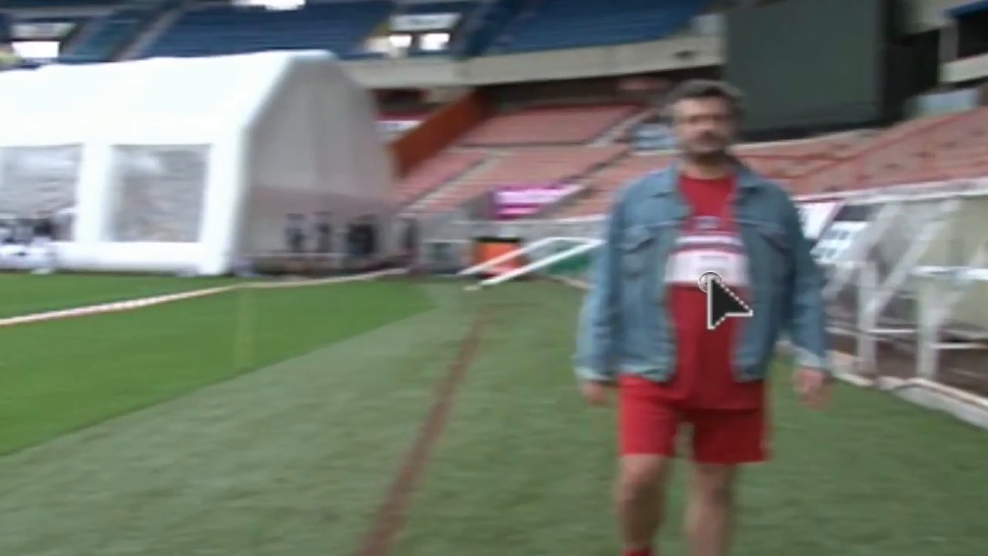
click(708, 279)
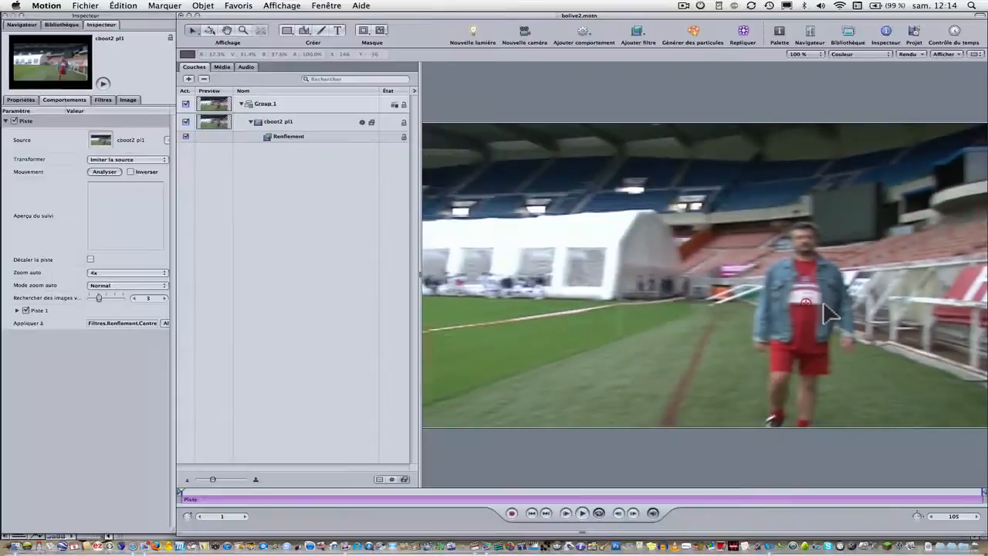
click(913, 29)
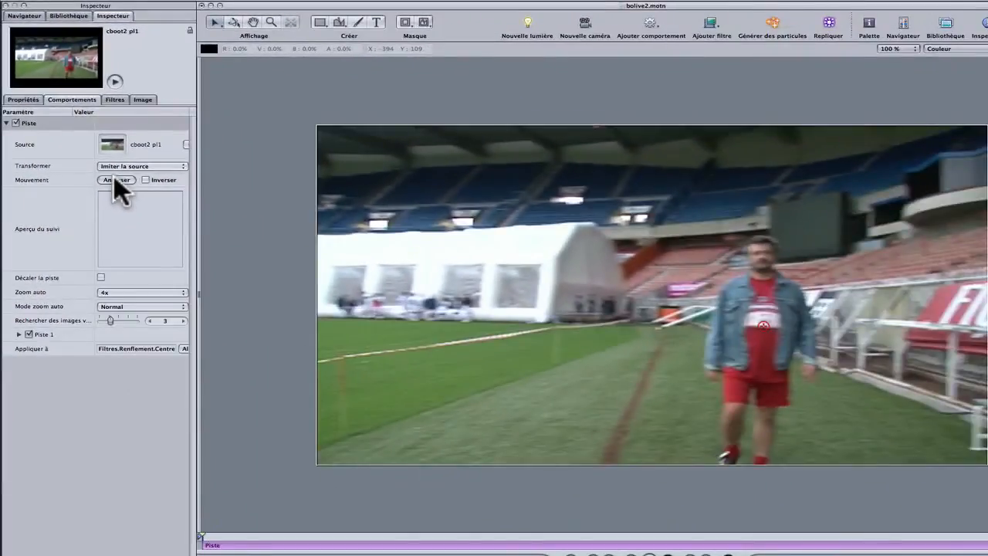
click(189, 291)
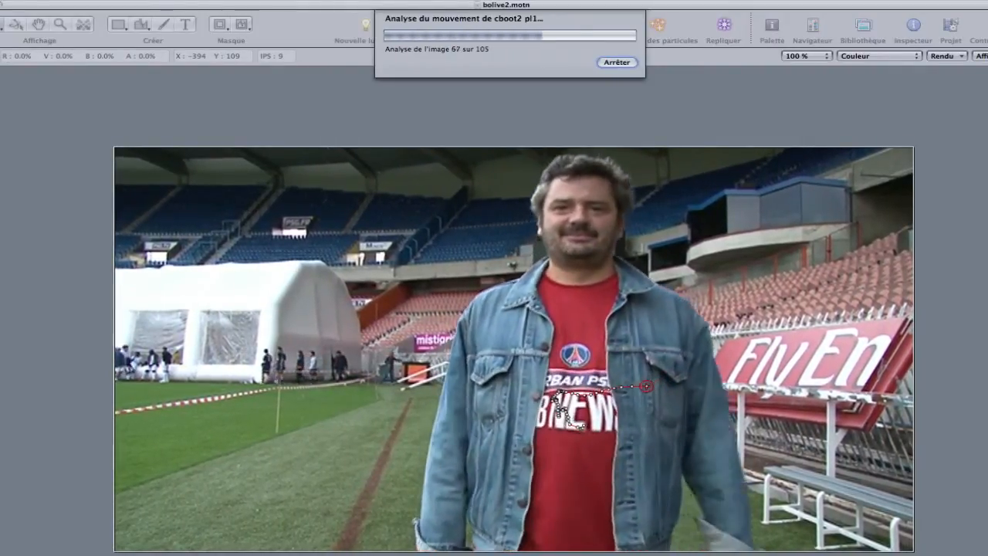
key(Escape)
Step: Play the tracked clip from the first frame to check the bulge's path, and return to the start
key(Home)
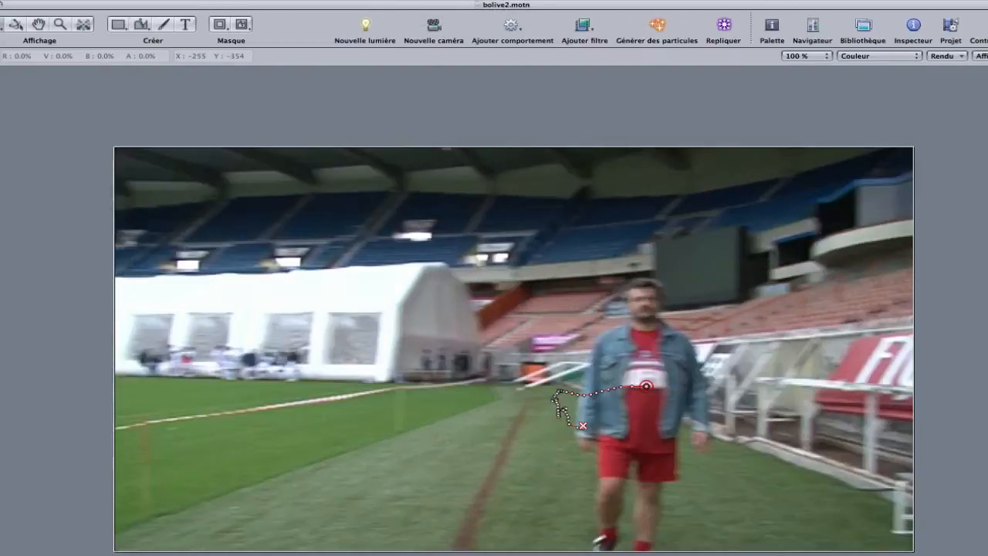
key(space)
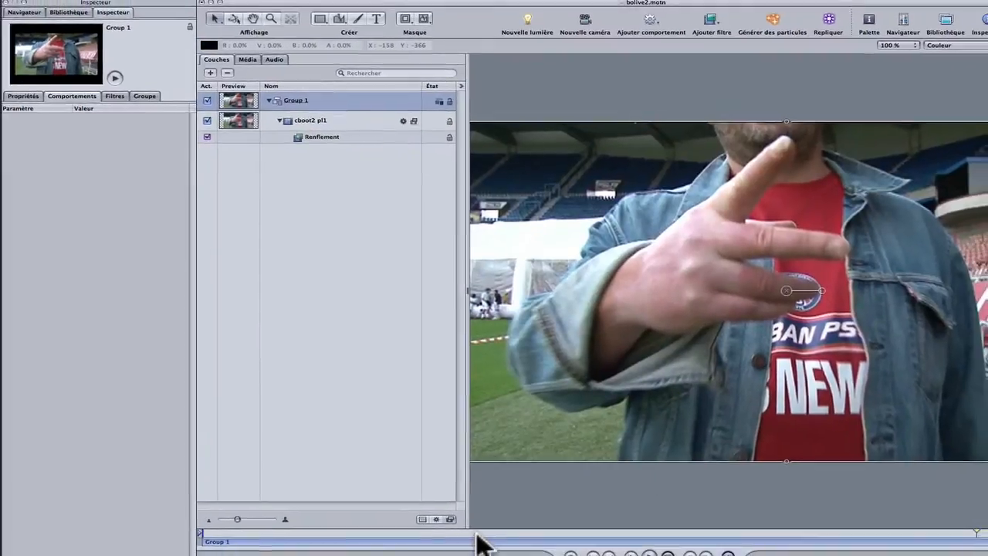
drag(473, 552, 184, 530)
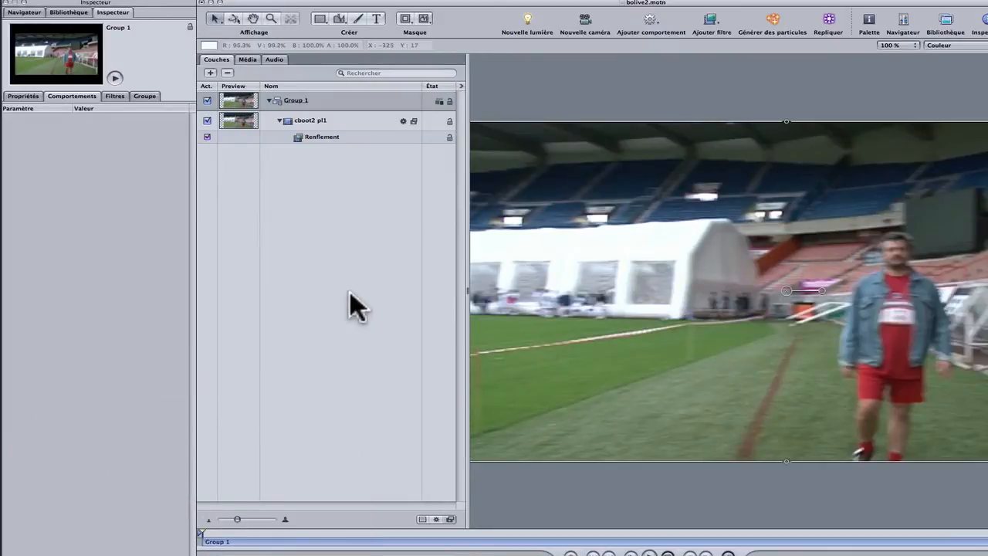
Step: Reopen the Renflement filter's parameters and set its Force to 77 at the start of the clip
click(323, 137)
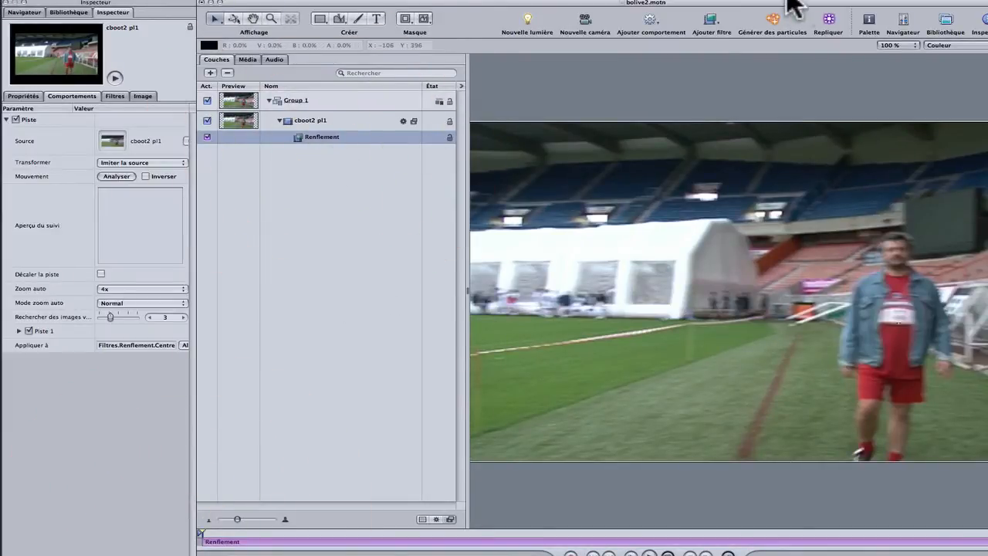
key(F5)
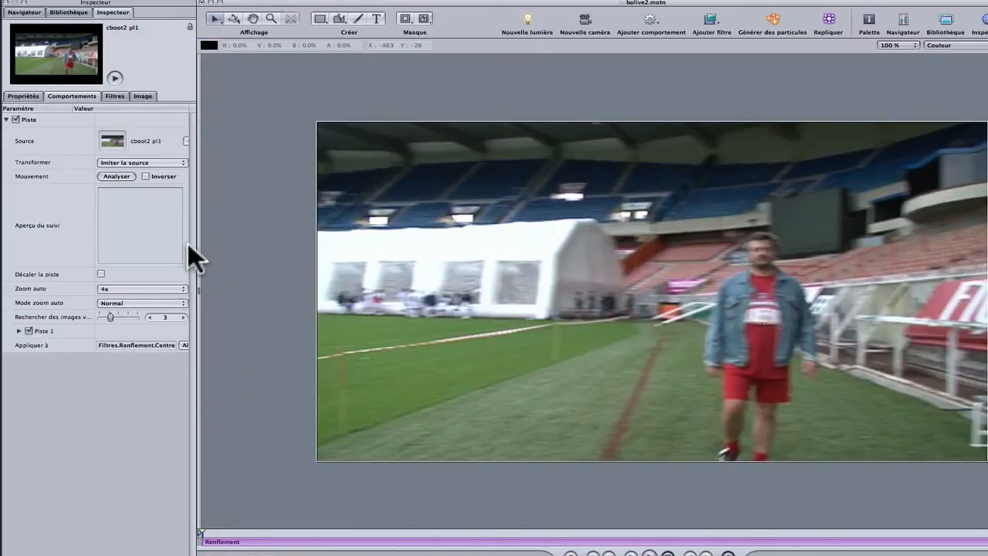
click(116, 95)
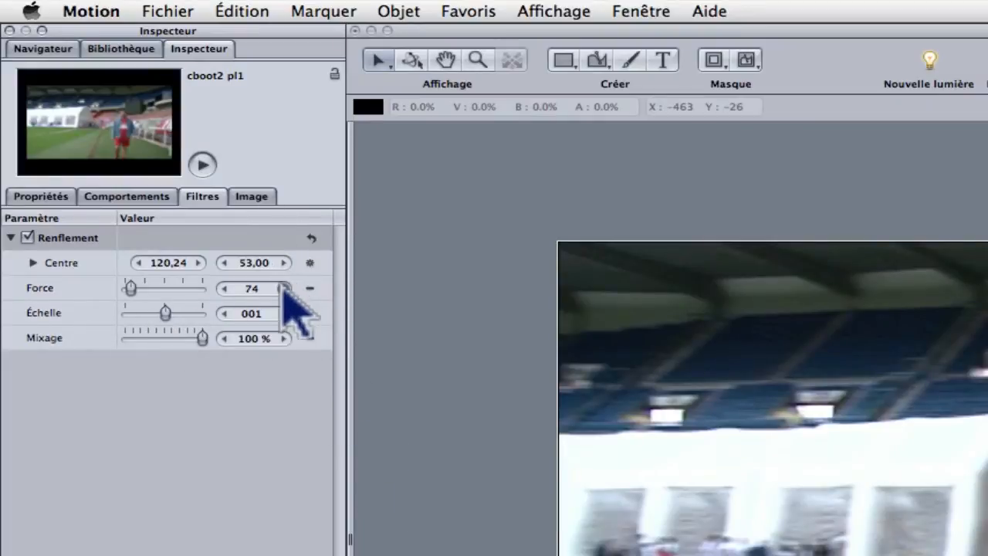
click(284, 288)
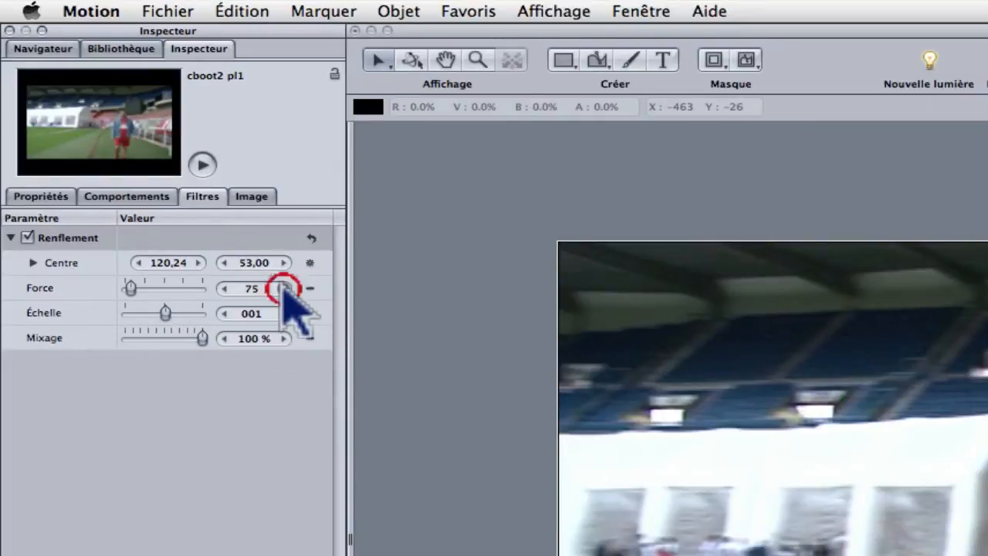
click(284, 288)
click(285, 288)
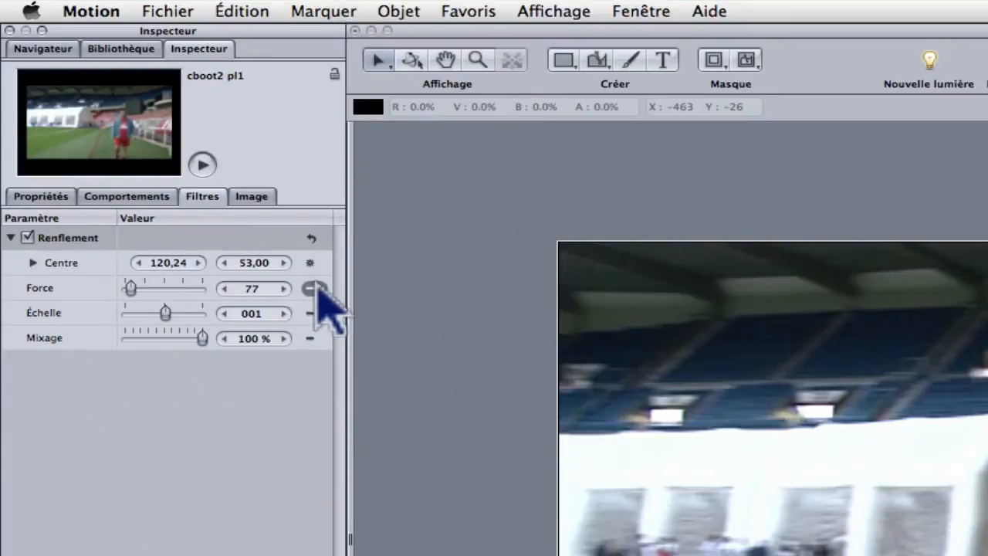
Step: Keyframe the Renflement Force at 77 on the first frame and raise it to 109 at a second keyframe further along the clip
click(313, 289)
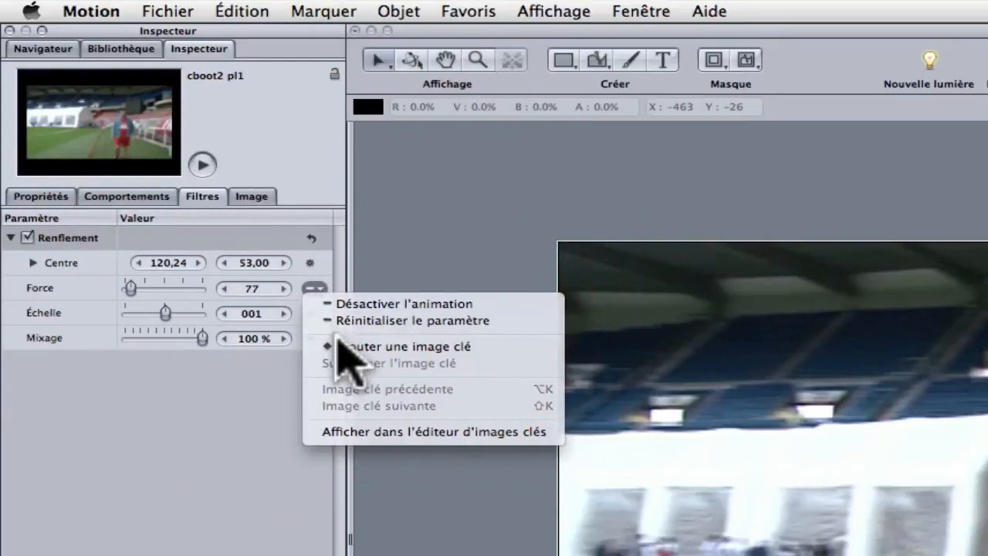
click(340, 347)
drag(317, 532, 337, 531)
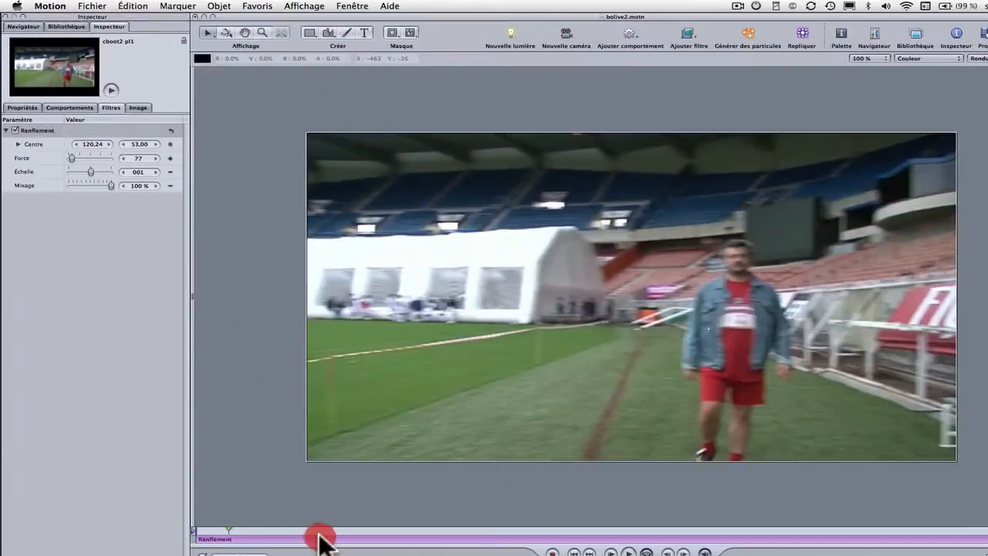
click(344, 532)
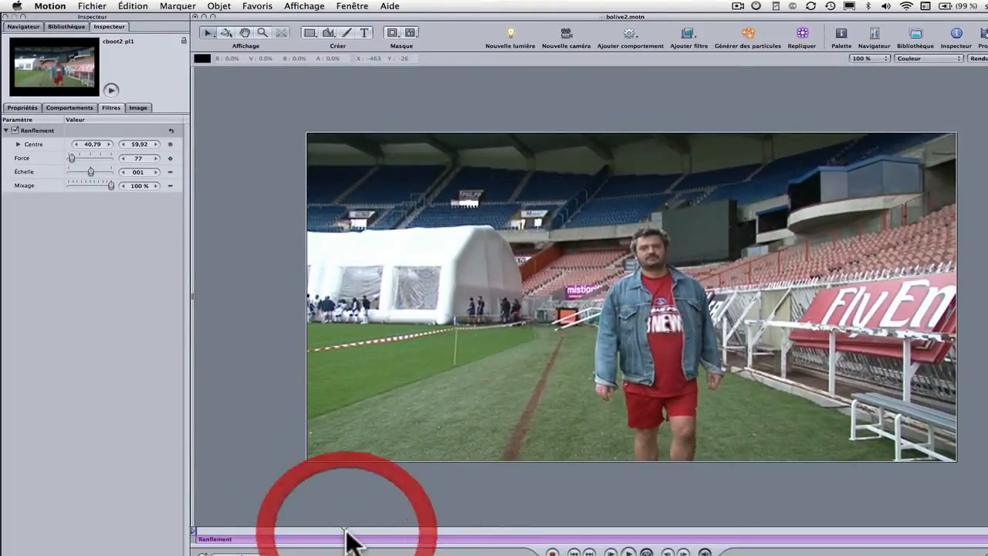
click(171, 158)
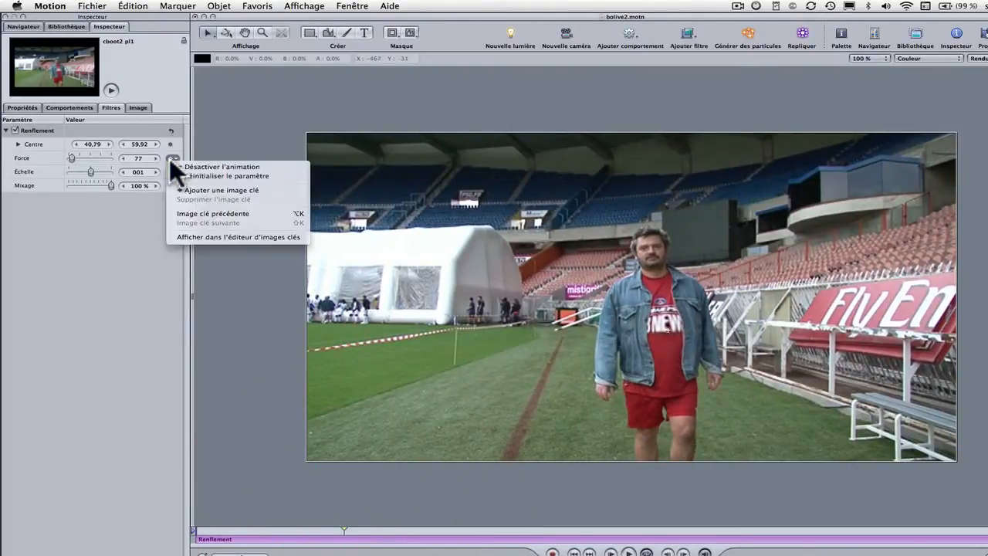
click(198, 190)
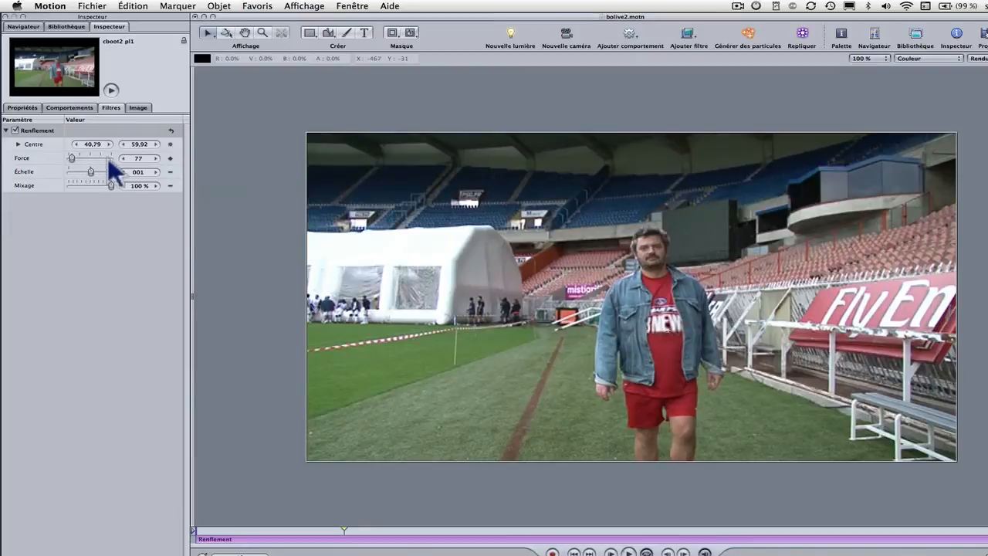
click(153, 157)
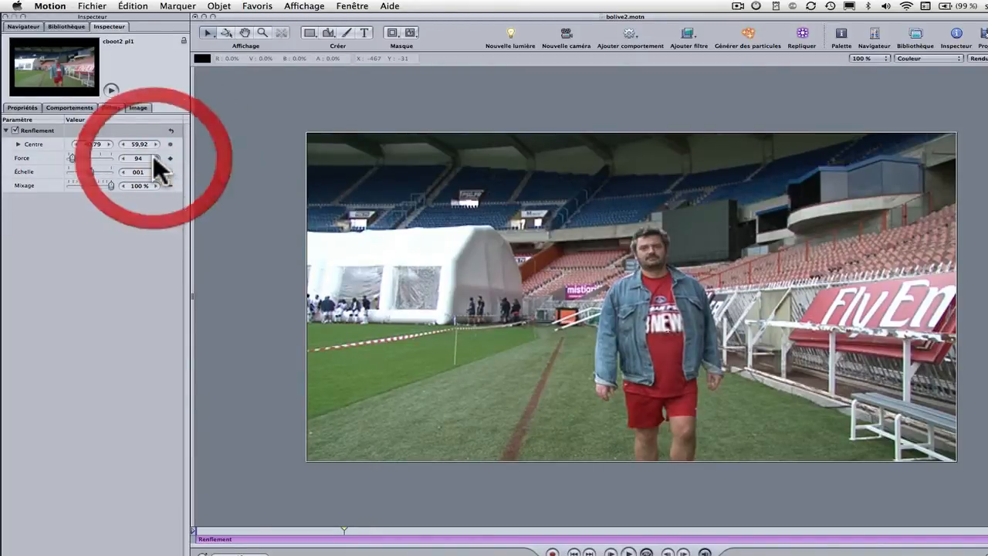
Step: Move further along the clip, add another Force keyframe and raise its value to 129
click(629, 551)
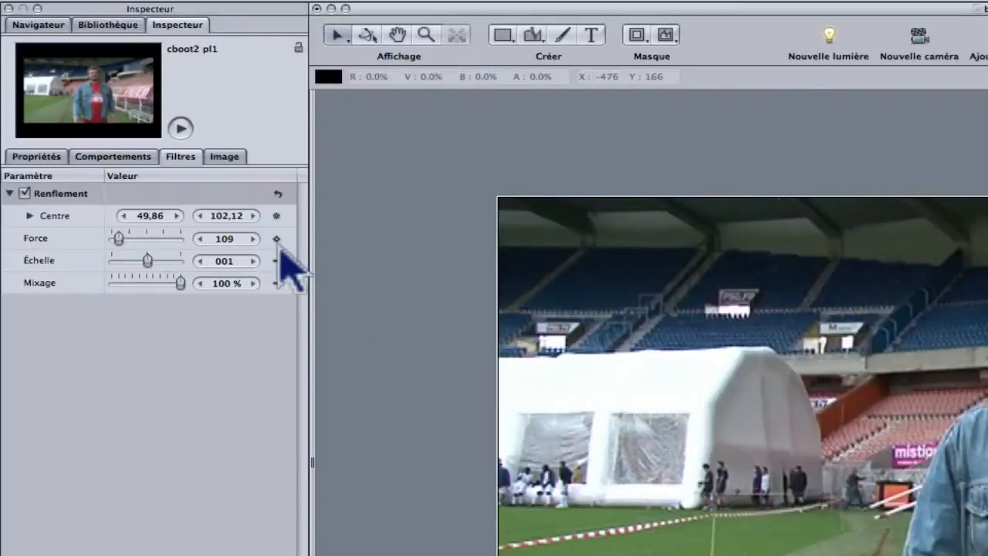
click(280, 239)
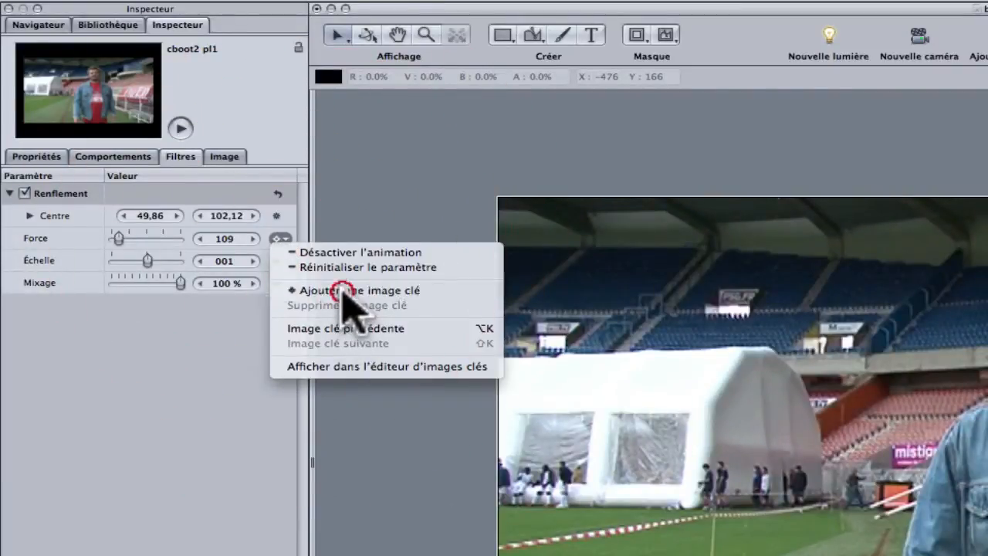
click(344, 291)
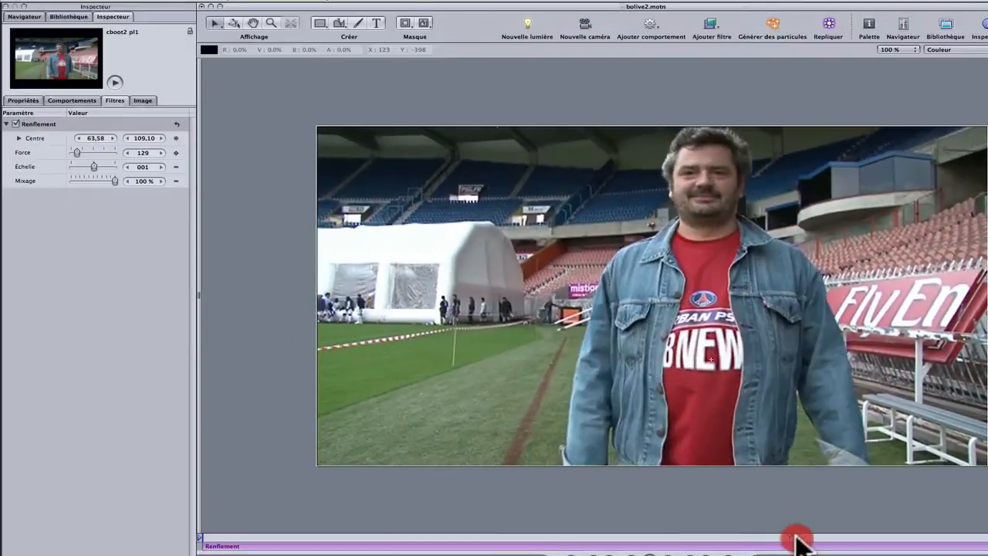
Step: Add a Force keyframe near the end of the clip, where the man is closest, and set it to 148
drag(798, 538, 856, 545)
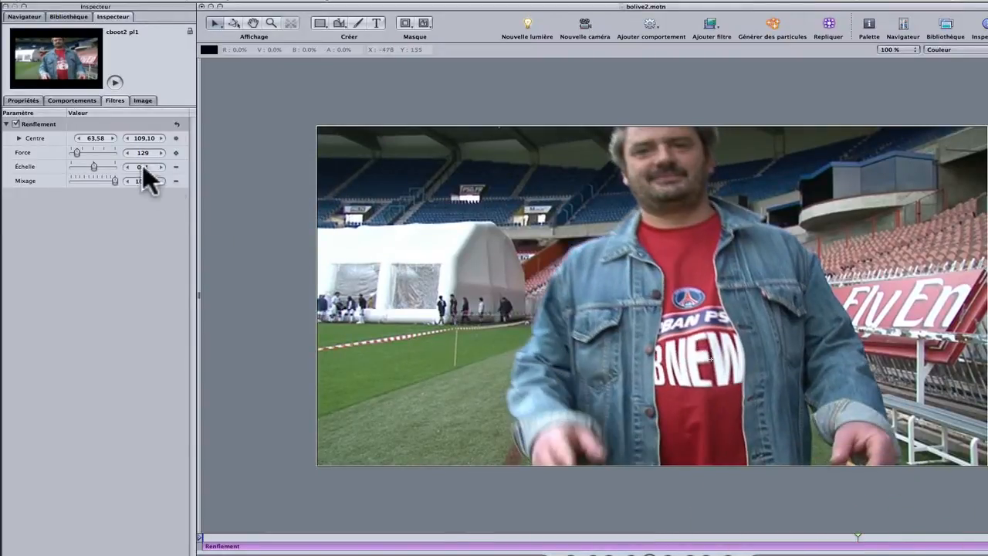
click(175, 152)
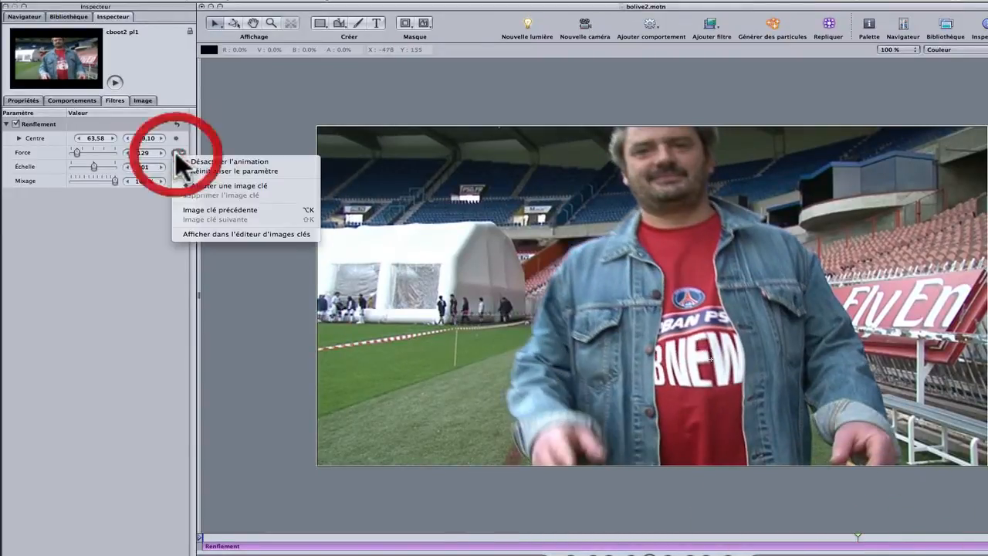
click(206, 186)
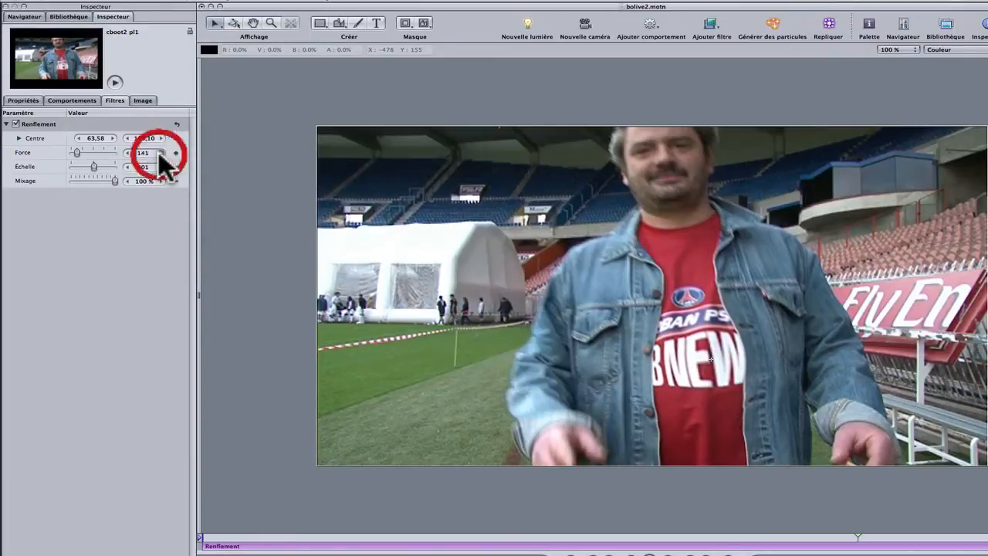
click(158, 152)
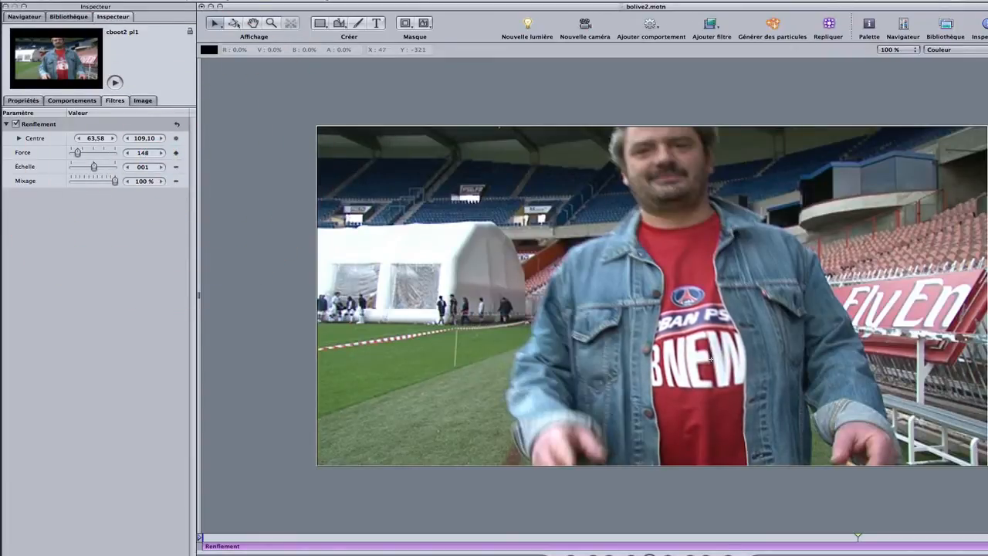
Step: Play the clip from the first frame to check the animated bulge, and return near the start
drag(861, 544, 199, 538)
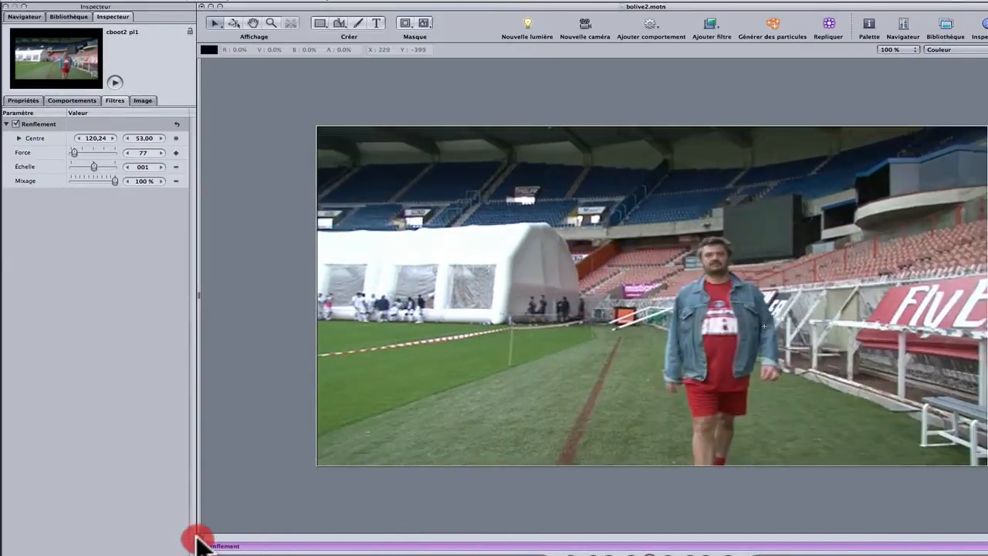
click(645, 552)
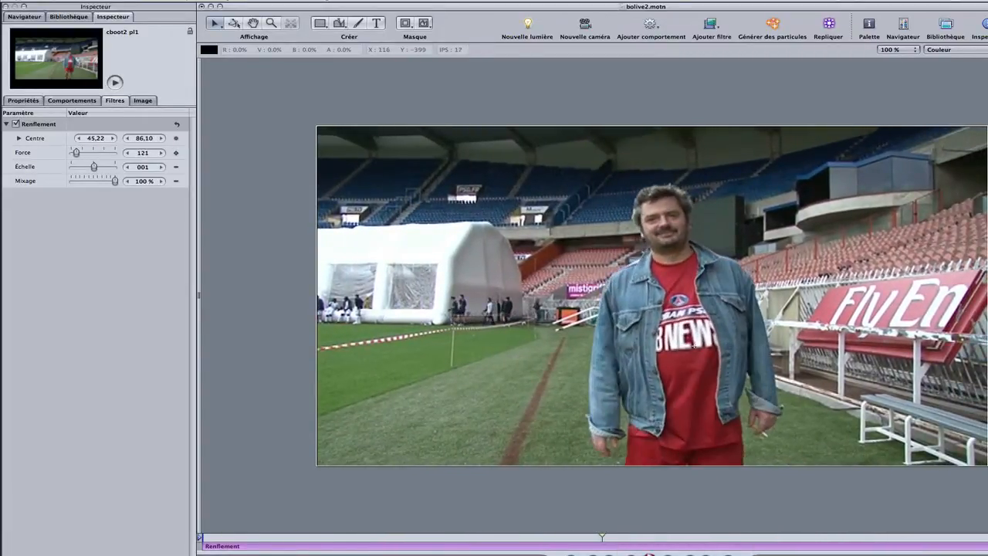
click(650, 553)
drag(525, 543, 210, 543)
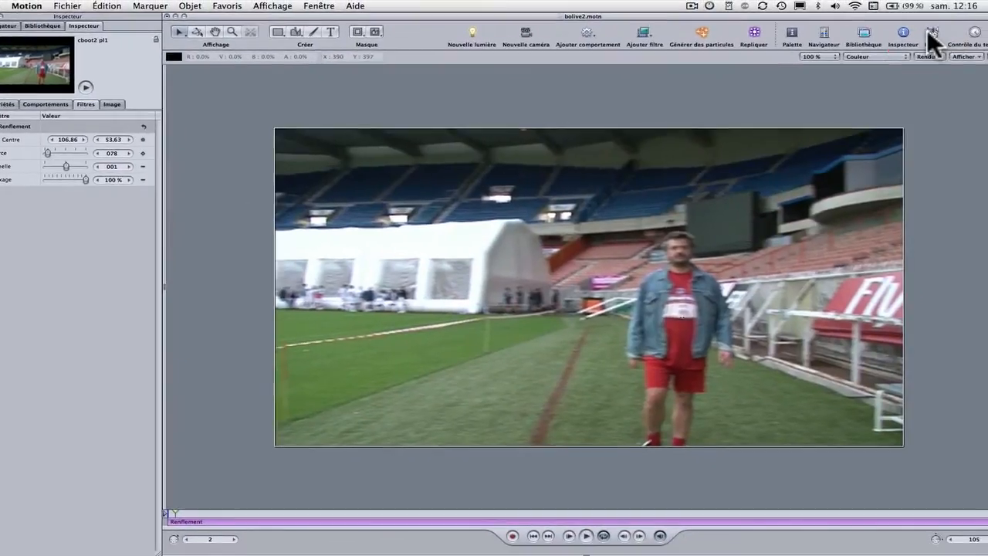
Step: Show the project's layer list, add a new group above Group 1 and name it "Bulle et texte"
click(927, 31)
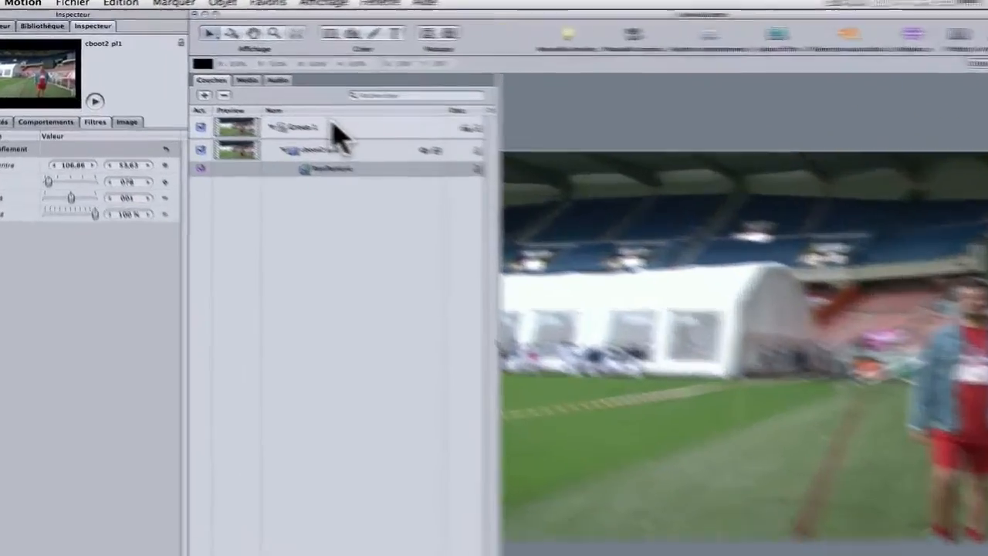
click(301, 109)
click(268, 124)
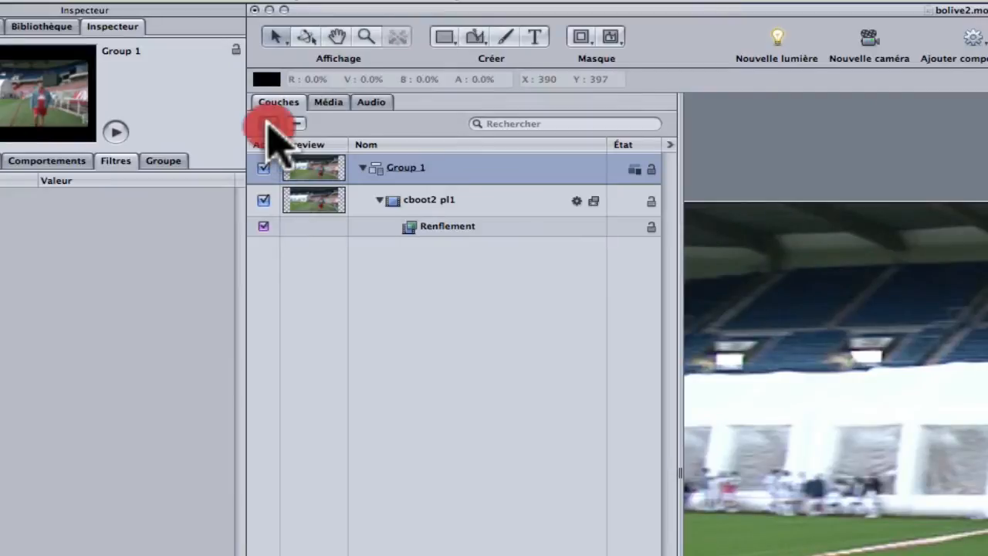
click(401, 170)
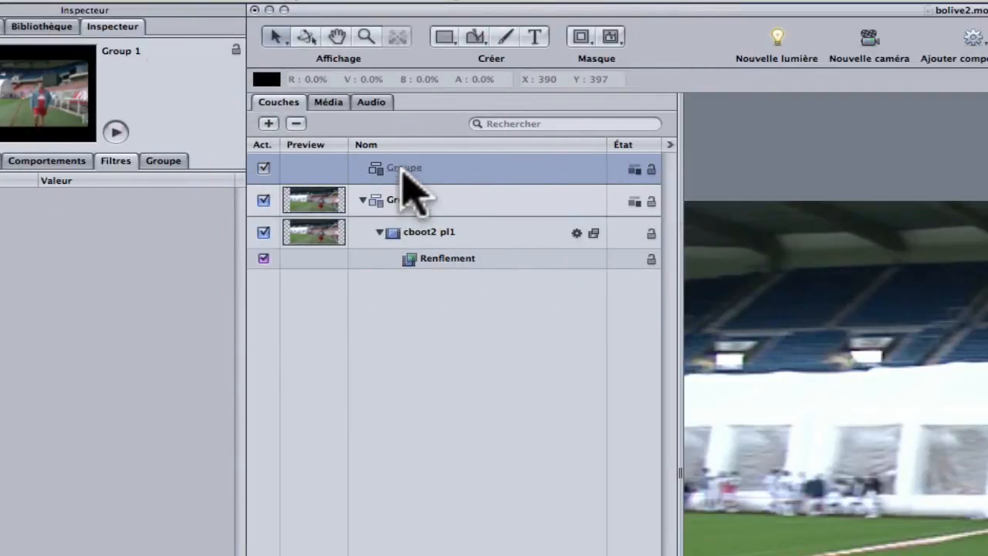
click(445, 38)
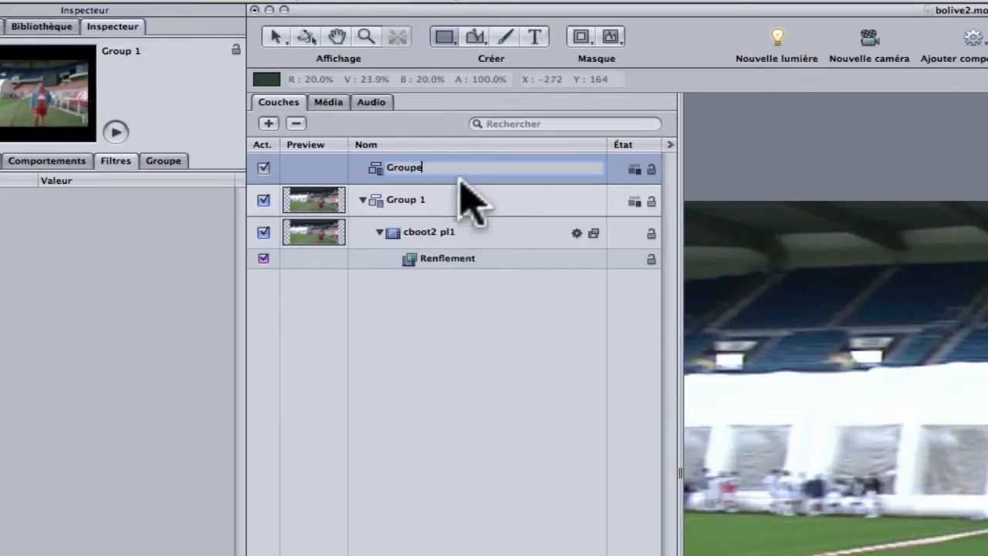
click(435, 168)
text(Bulle et texte)
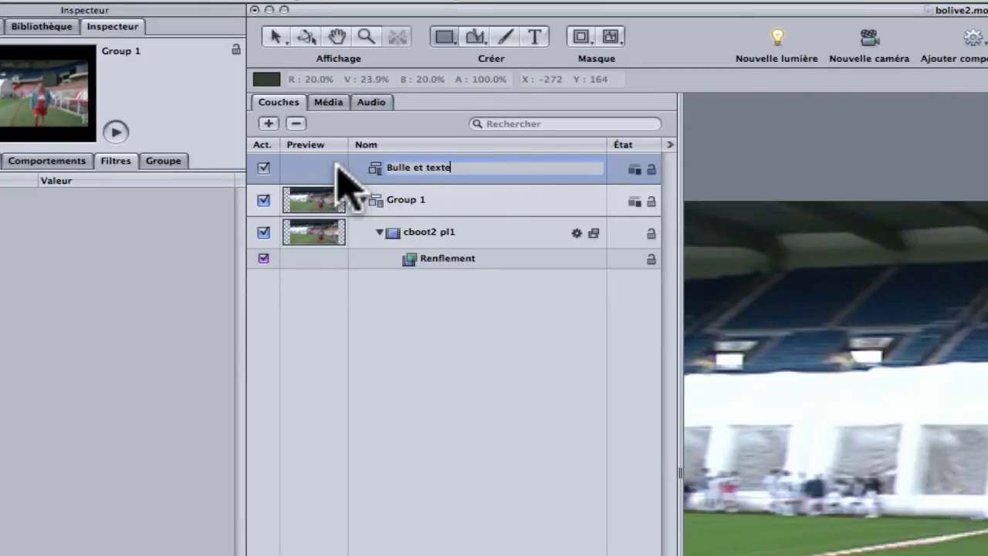
Step: Draw a wide ellipse beside the man's head in the Bulle et texte group and set its fill colour to black
click(448, 40)
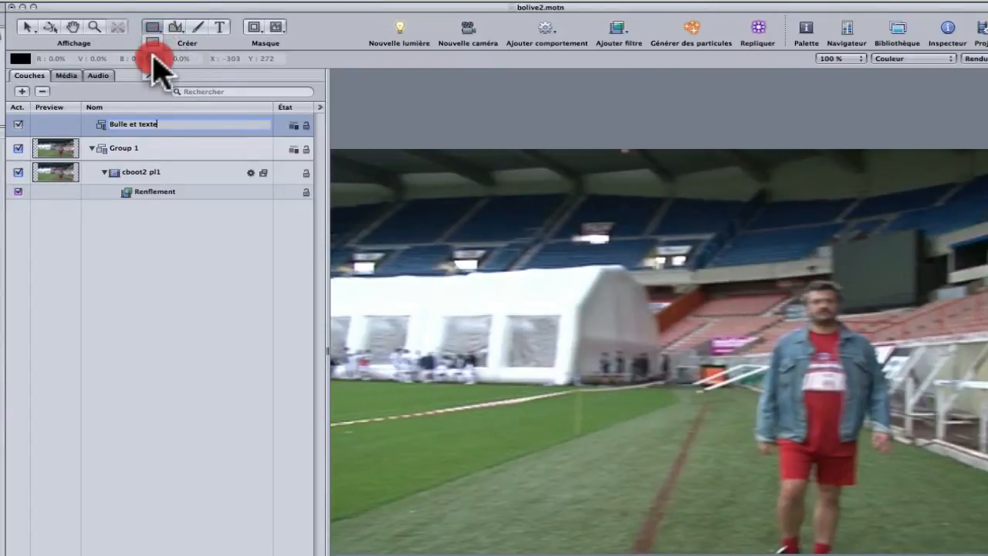
click(153, 58)
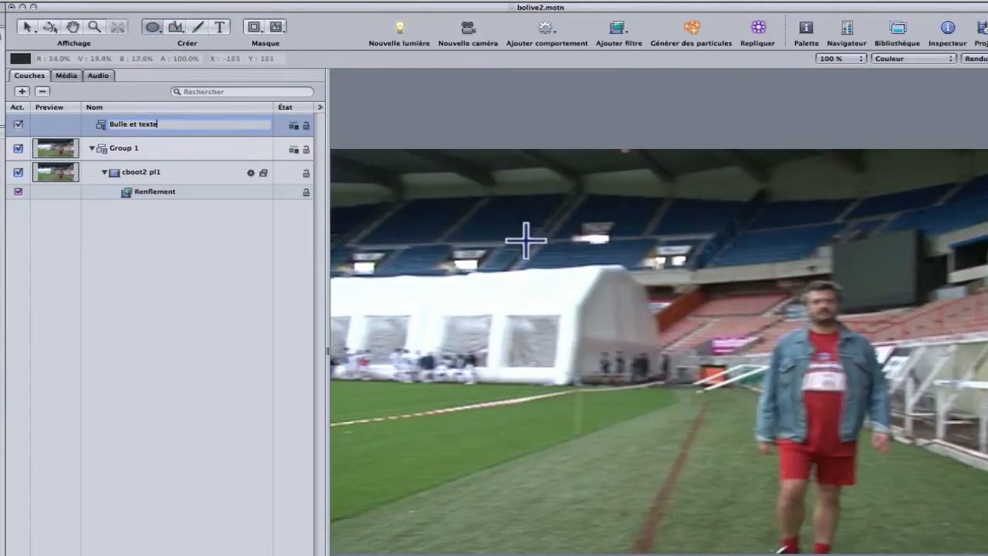
drag(472, 229, 702, 354)
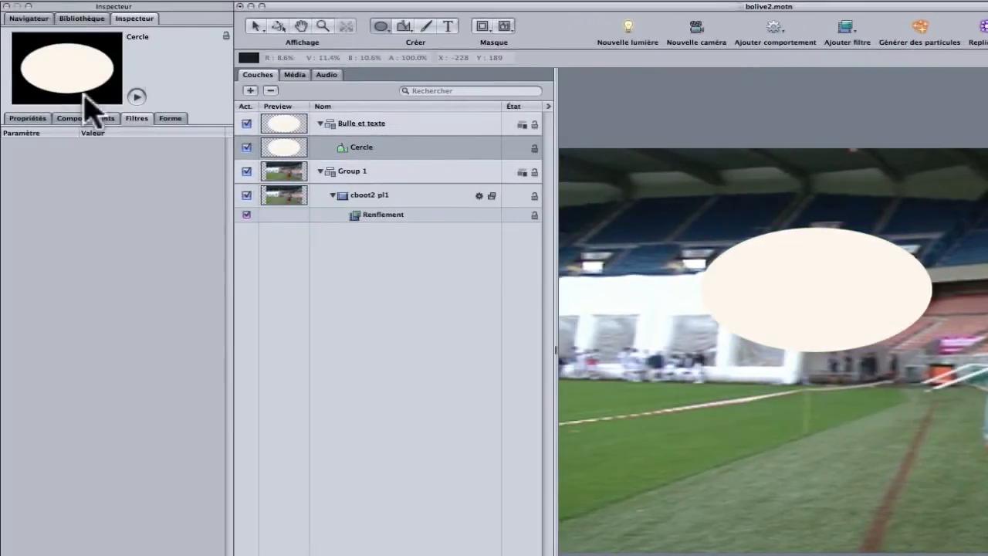
click(170, 119)
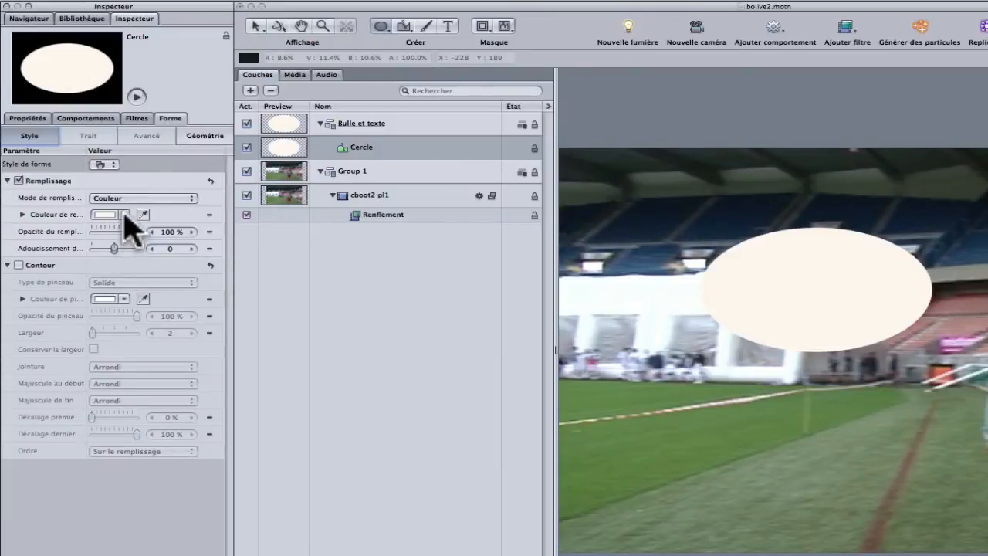
drag(124, 216, 246, 257)
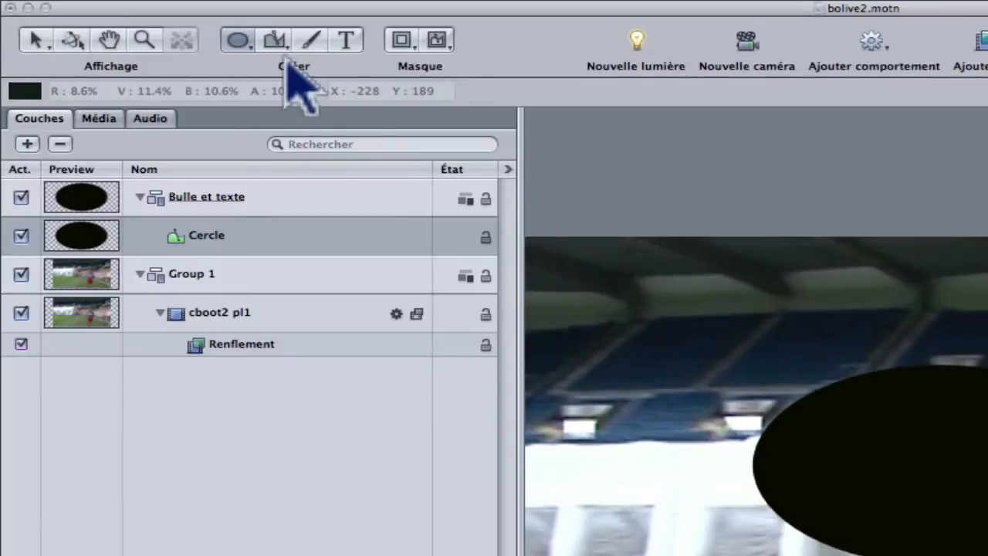
Step: Add two control points to the ellipse's lower-right edge and pull one towards the man's head to form a speech bubble tail
click(36, 40)
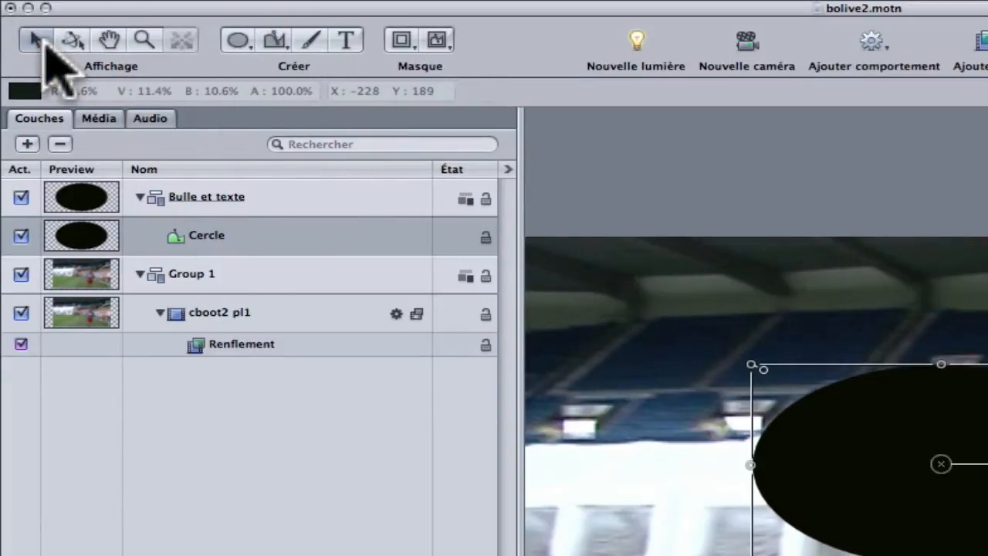
drag(36, 39, 30, 214)
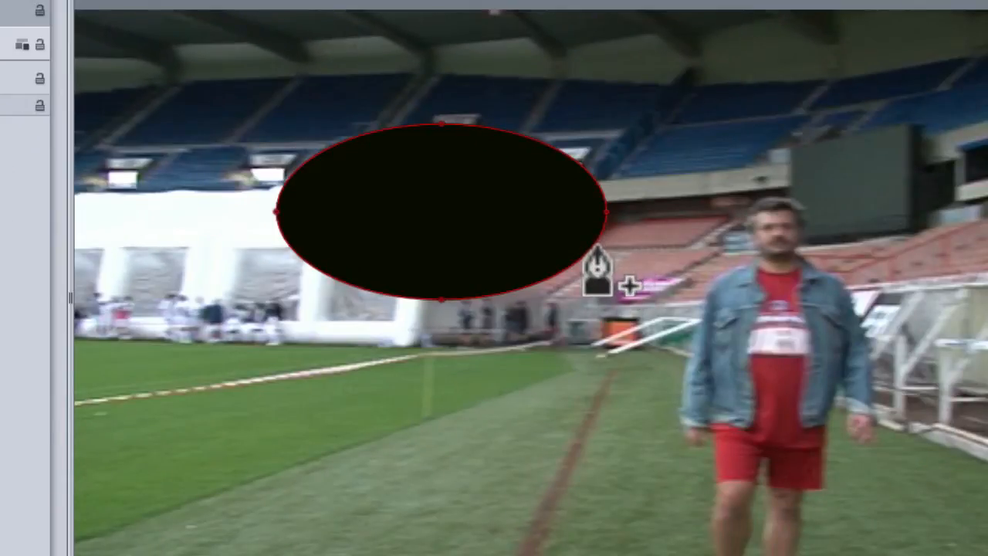
click(597, 242)
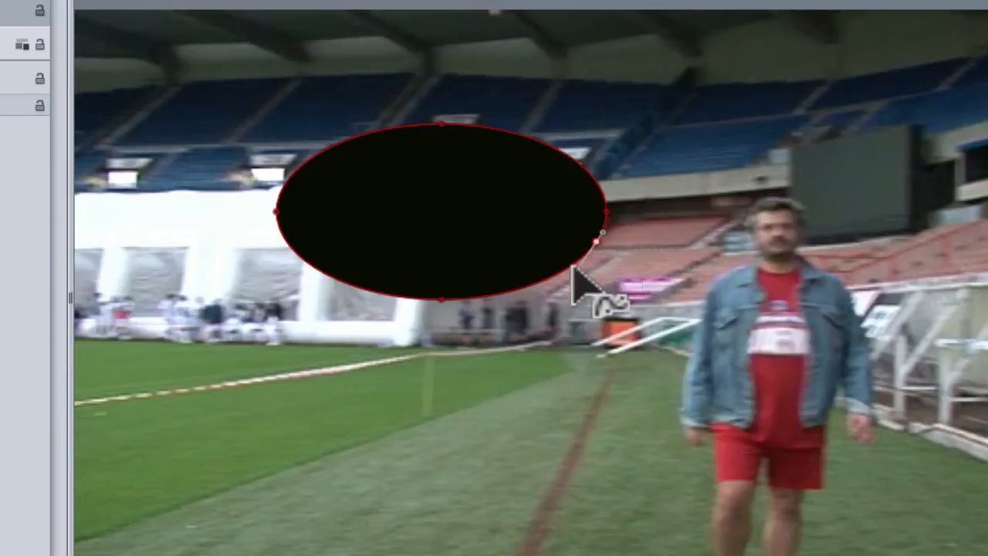
click(567, 268)
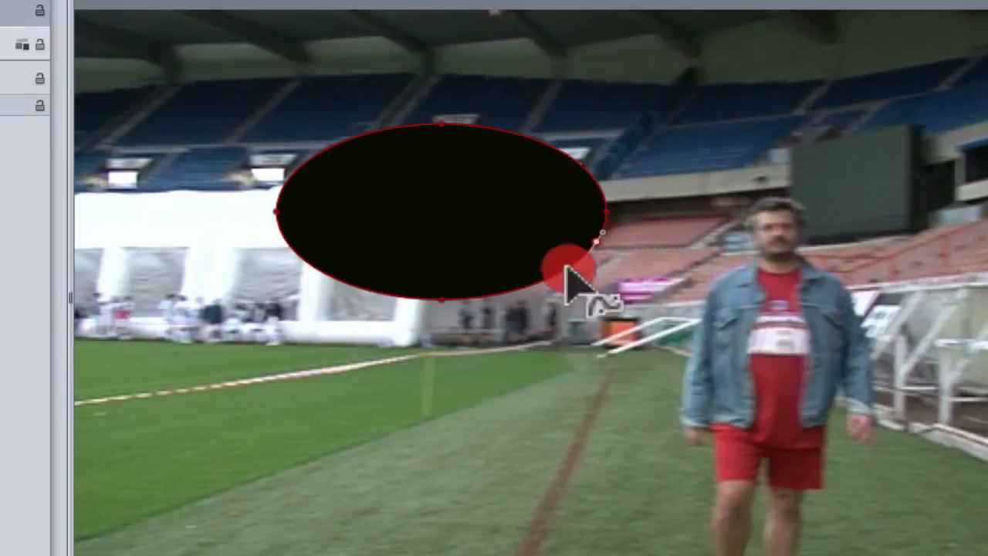
drag(596, 241, 688, 251)
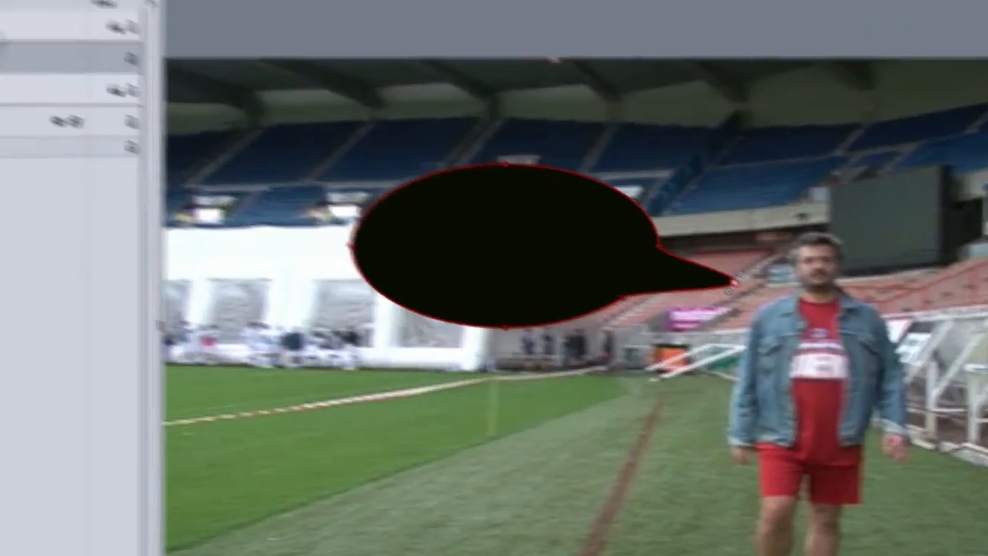
Step: Select the Cercle bubble shape, enlarge it up and to the left, and reposition the bubble beside the man
click(189, 137)
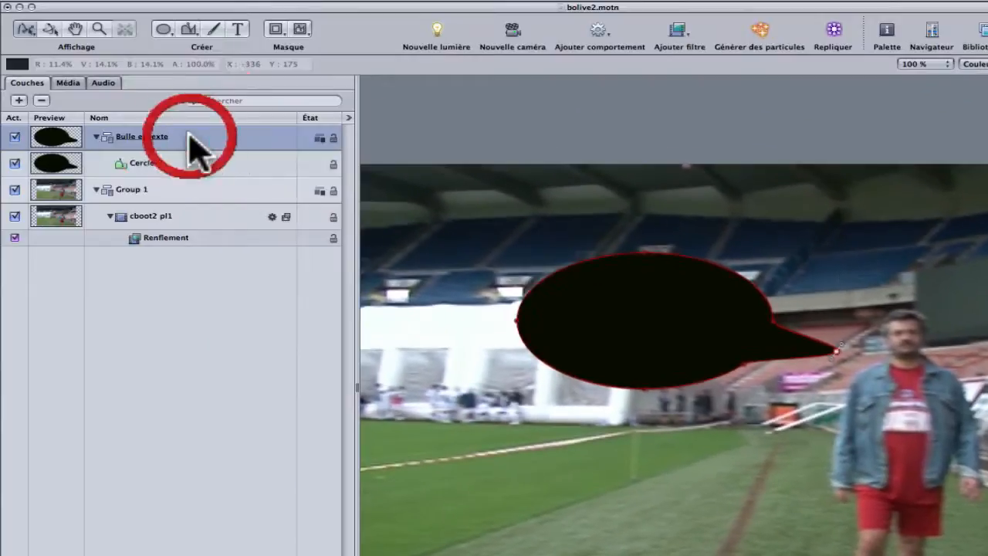
click(230, 166)
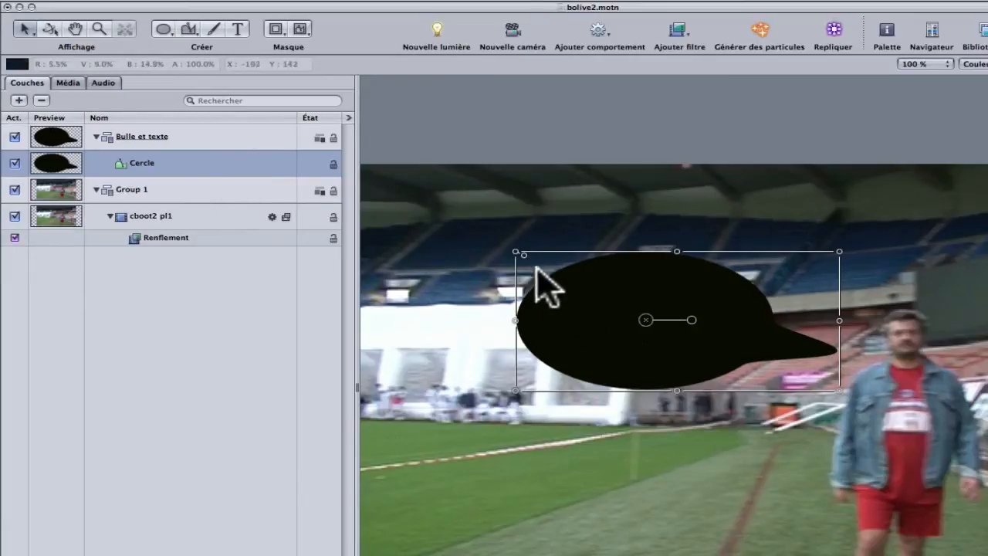
drag(517, 251, 459, 219)
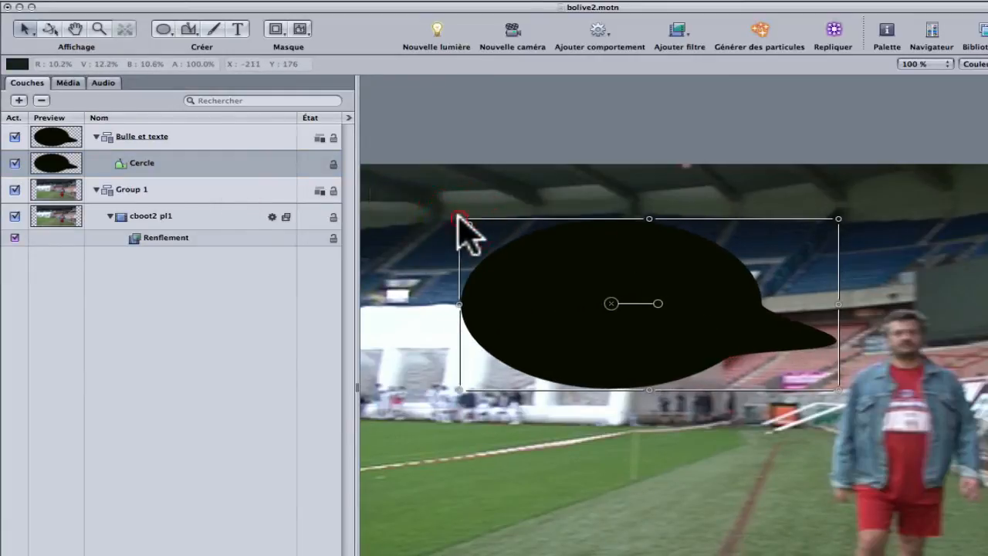
mouse_move(612, 303)
mouse_down()
mouse_move(622, 319)
mouse_move(618, 311)
mouse_up()
drag(652, 308, 661, 306)
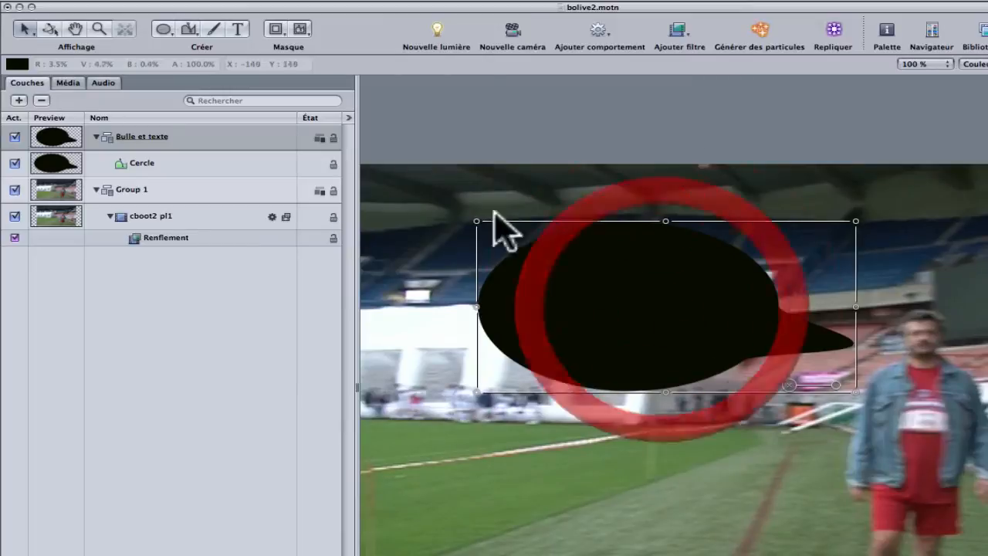
Step: Add the two-line text "La quille, bordel !" inside the black speech bubble
click(240, 31)
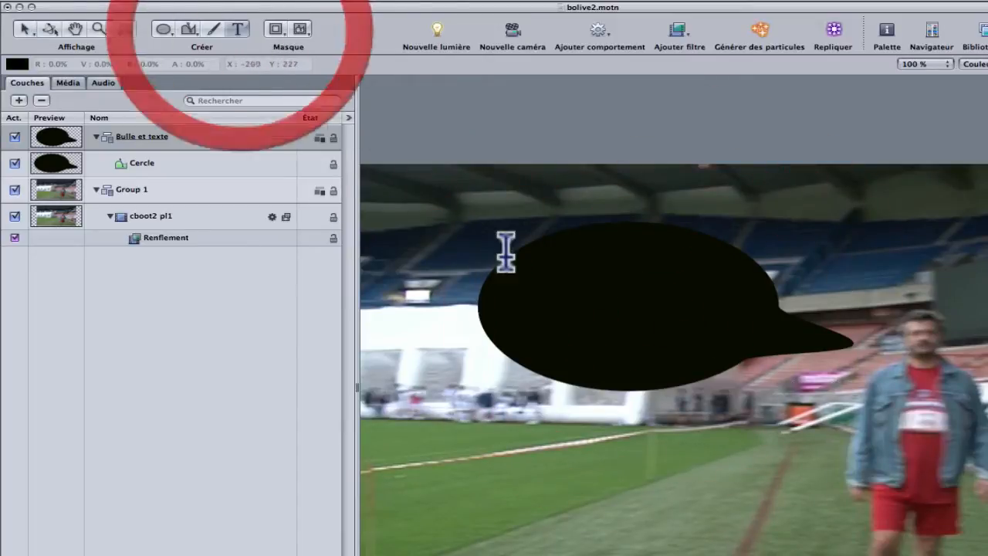
click(554, 273)
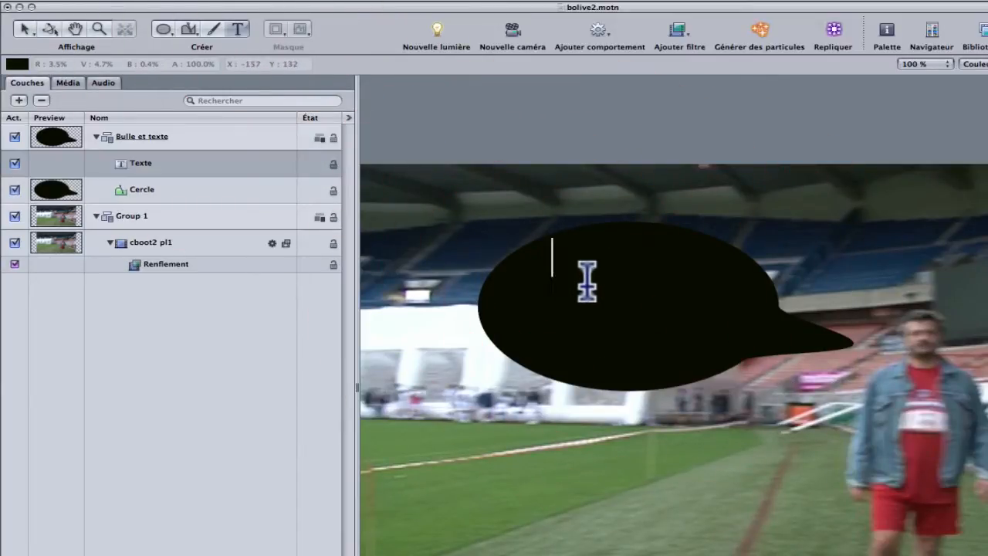
text(La quille,)
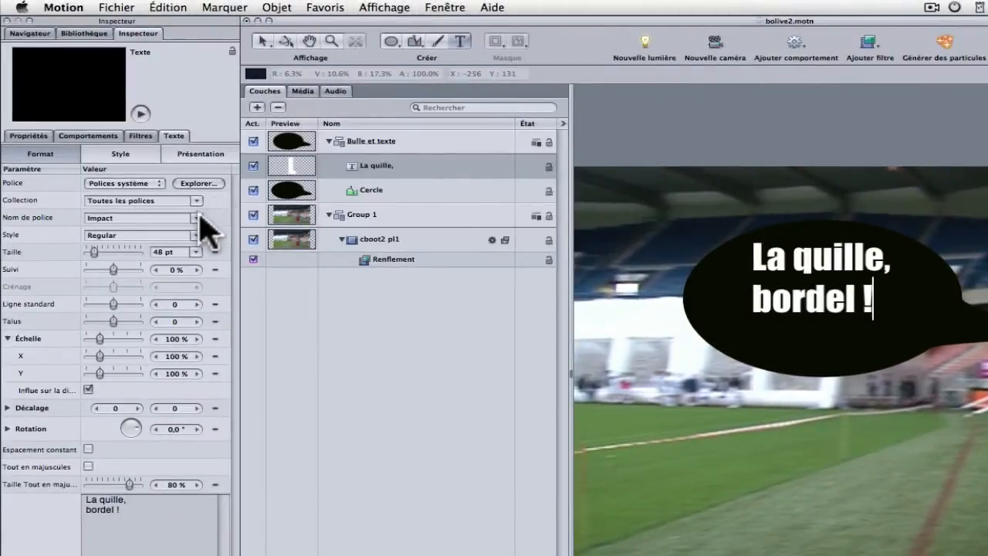
Step: Try the Krungthep, Microsoft Sans Serif and Nadeem fonts on the bubble text and settle on INFECTED
click(199, 216)
click(110, 400)
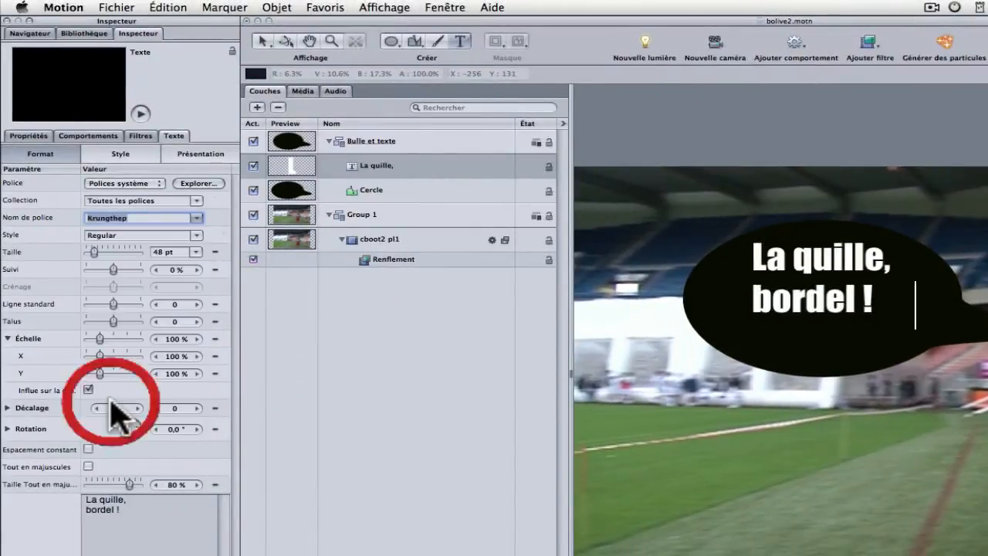
click(197, 219)
click(115, 403)
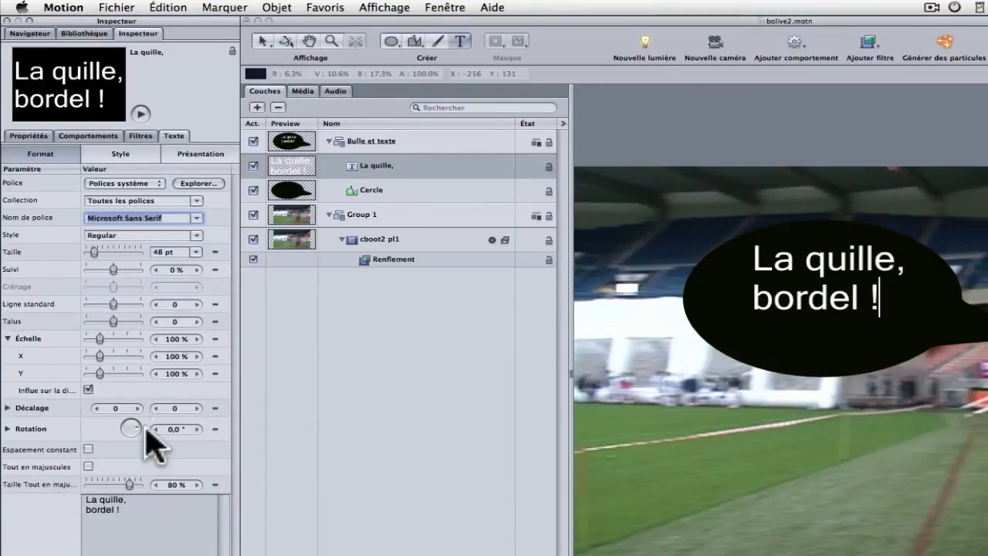
click(197, 218)
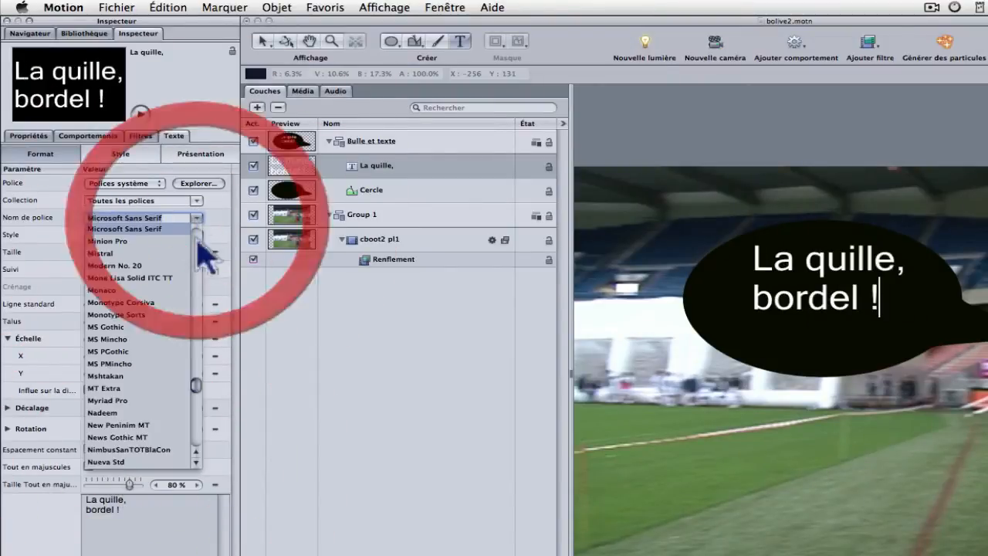
click(108, 422)
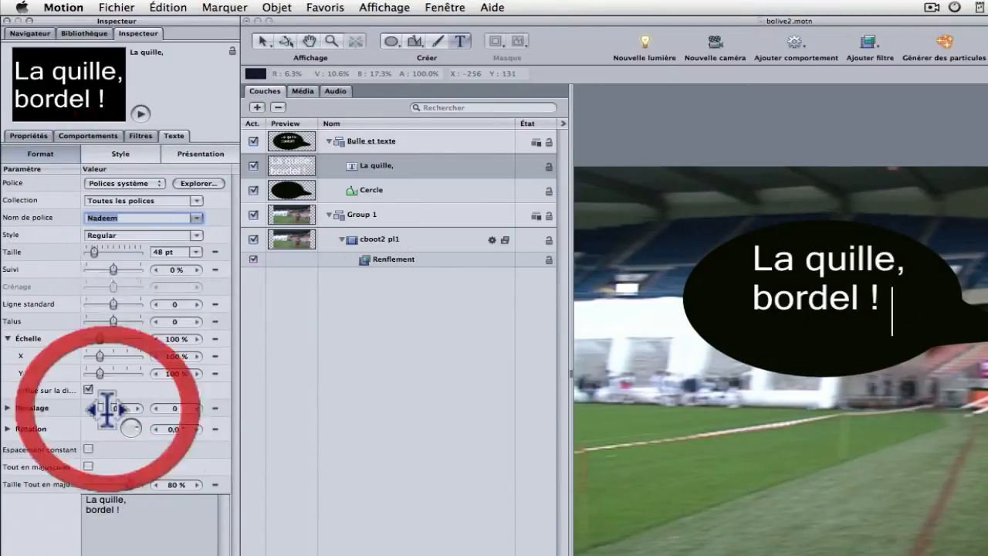
click(198, 220)
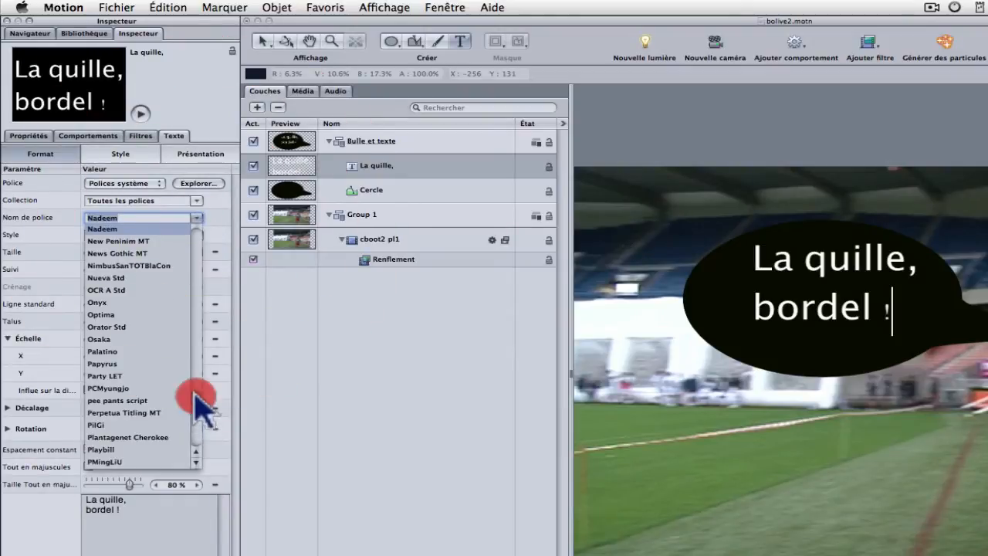
drag(196, 395, 199, 349)
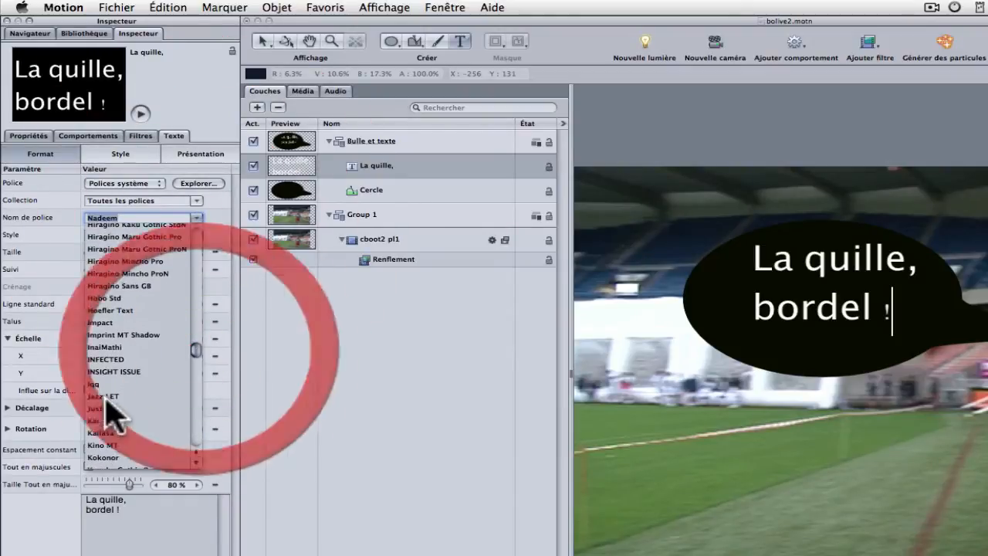
click(100, 360)
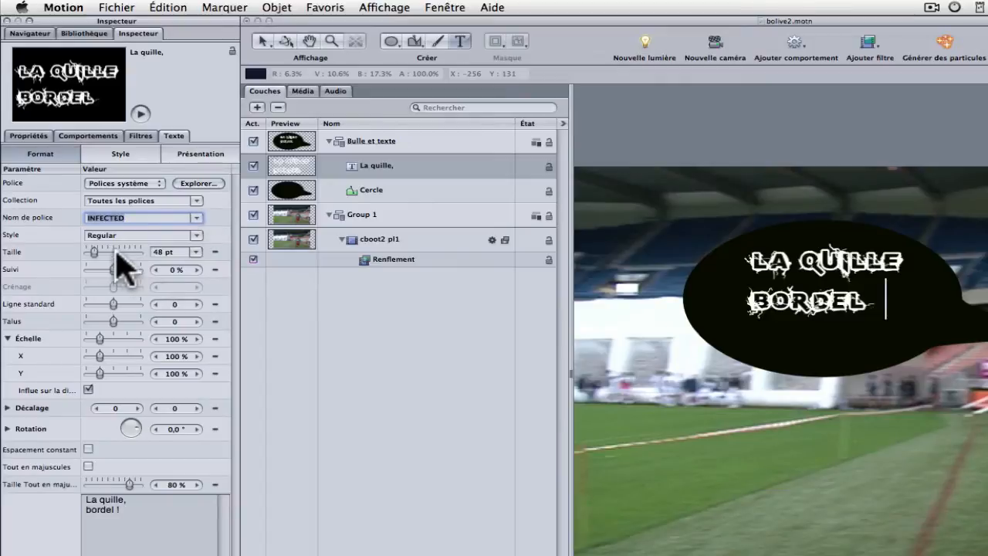
Step: Set the bubble text's size to 53 pt and its tracking to -2 %
drag(94, 252, 93, 250)
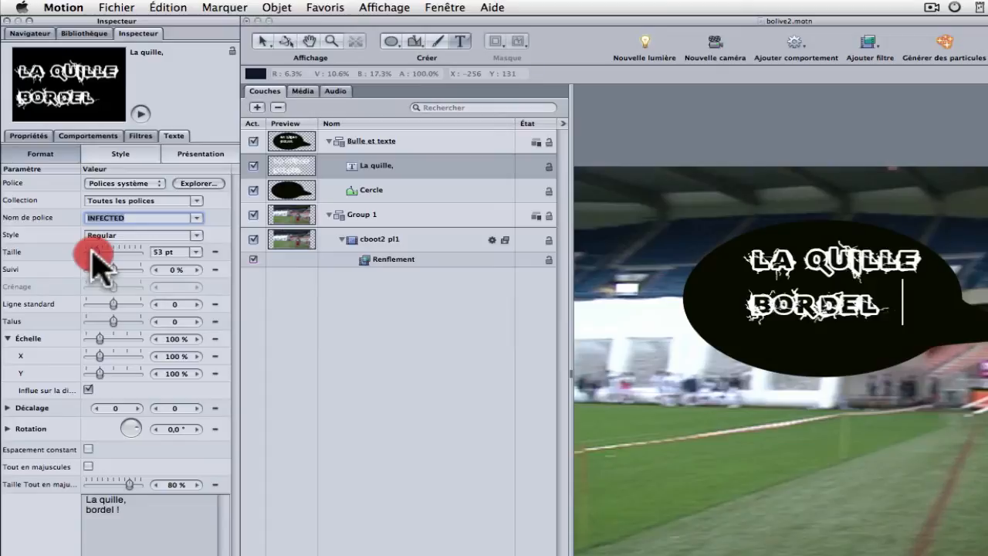
click(156, 269)
click(156, 270)
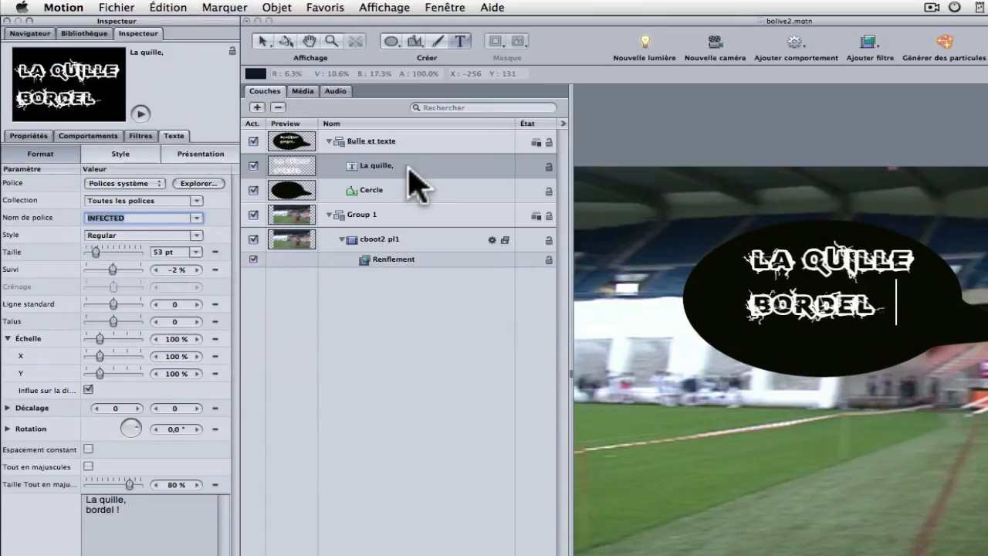
Step: Centre the text inside the bubble and shift the whole Bulle et texte group slightly away from the man's head
click(408, 348)
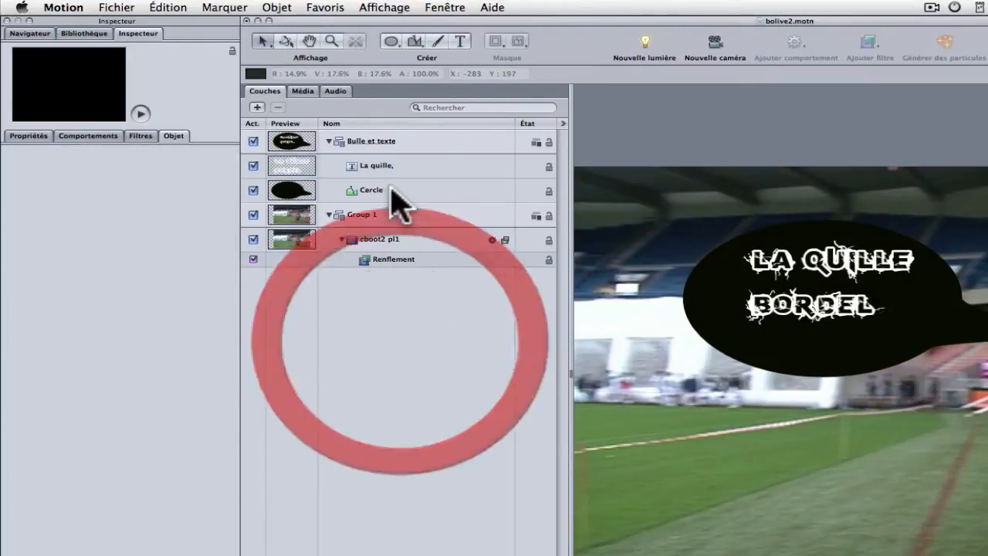
click(397, 168)
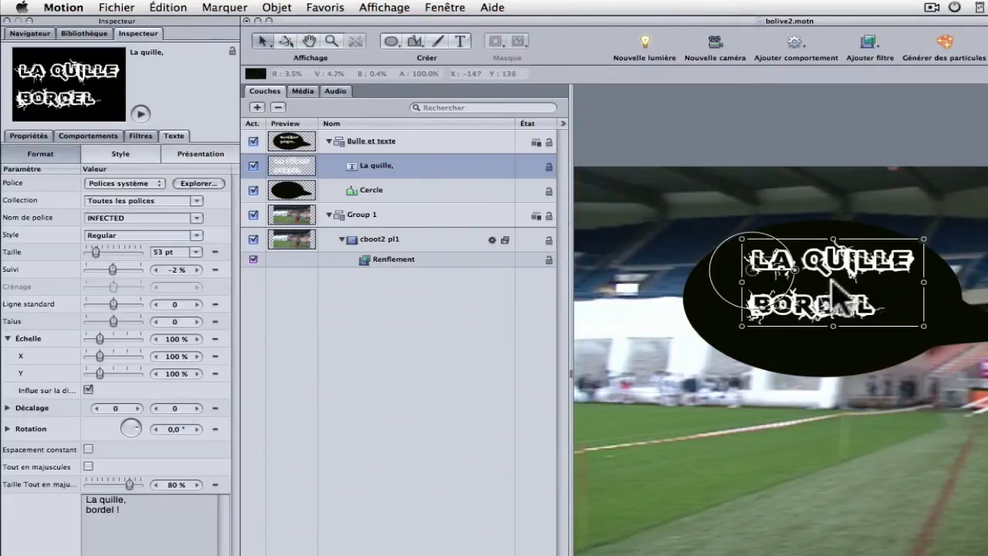
drag(820, 279, 828, 298)
click(873, 525)
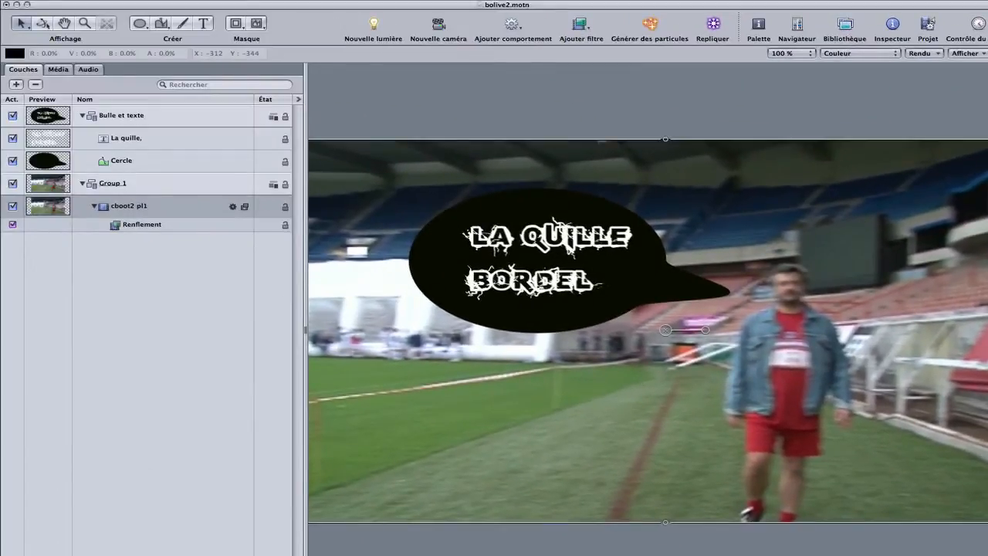
mouse_move(618, 290)
mouse_down()
mouse_move(563, 286)
mouse_move(625, 294)
mouse_move(609, 290)
mouse_up()
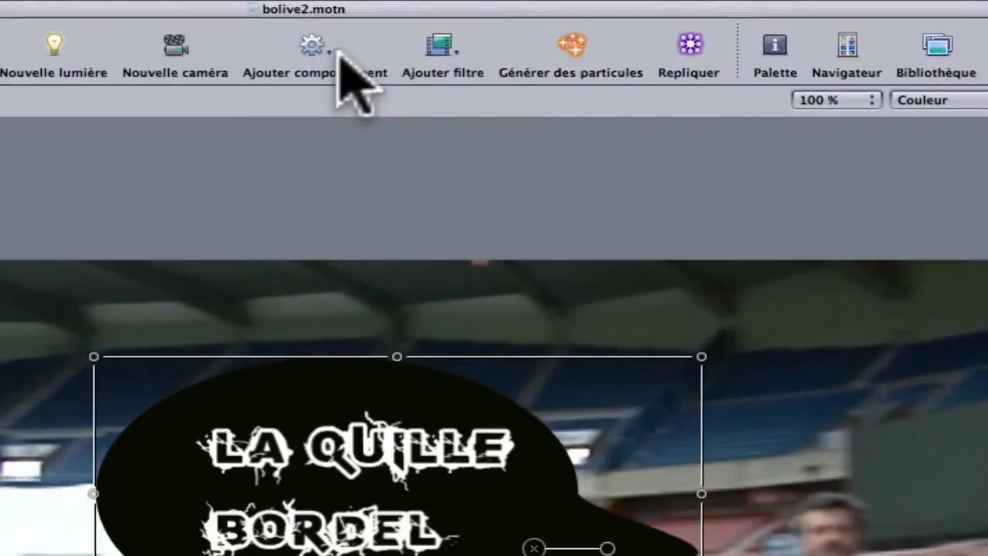
Step: Apply the Suivre le mouvement behavior to the Bulle et texte group and place its anchor tracker on the man's face
click(526, 28)
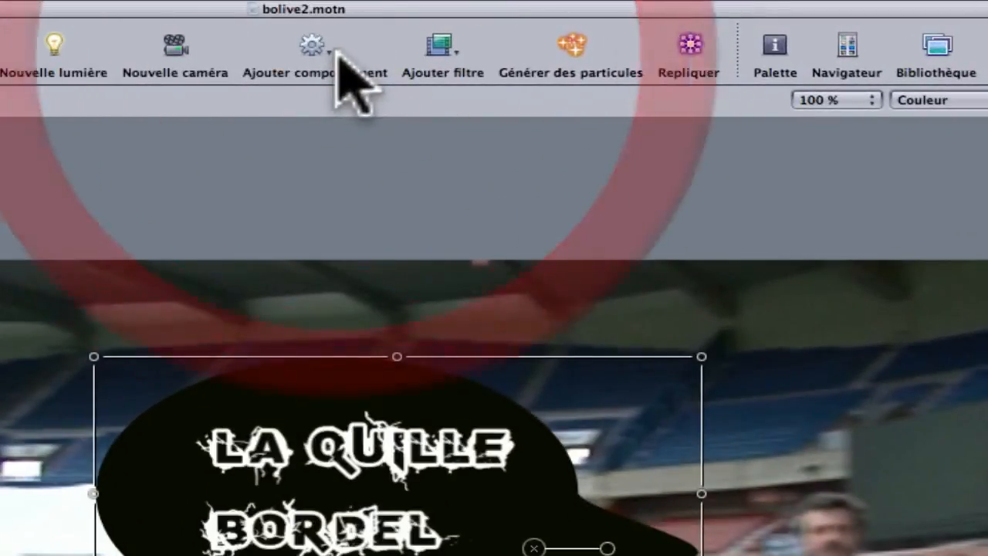
drag(330, 60, 681, 342)
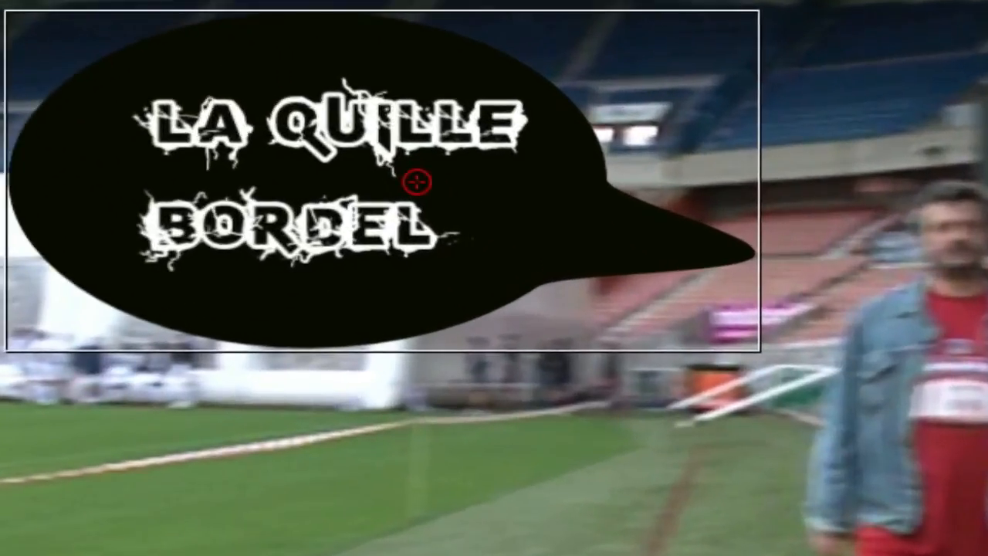
click(421, 184)
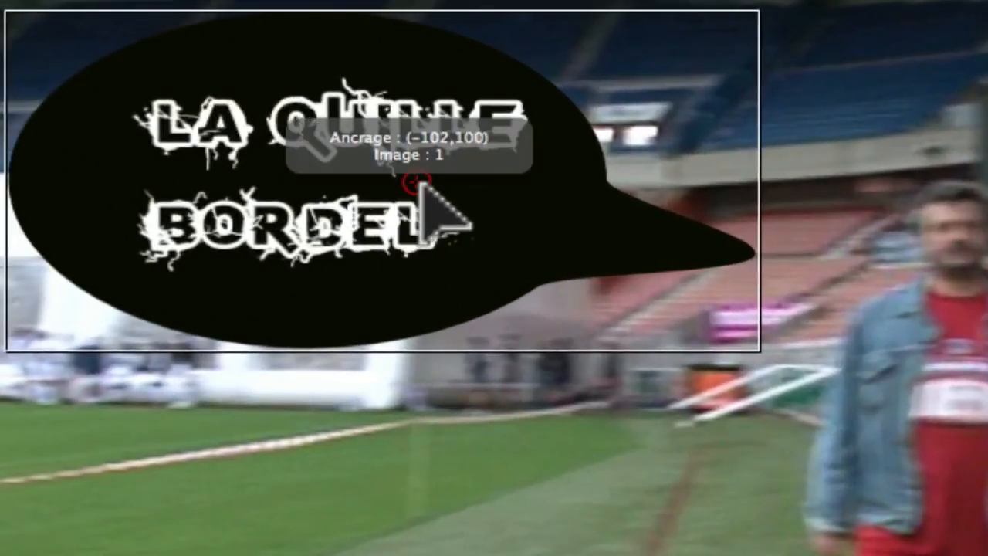
drag(419, 182, 942, 248)
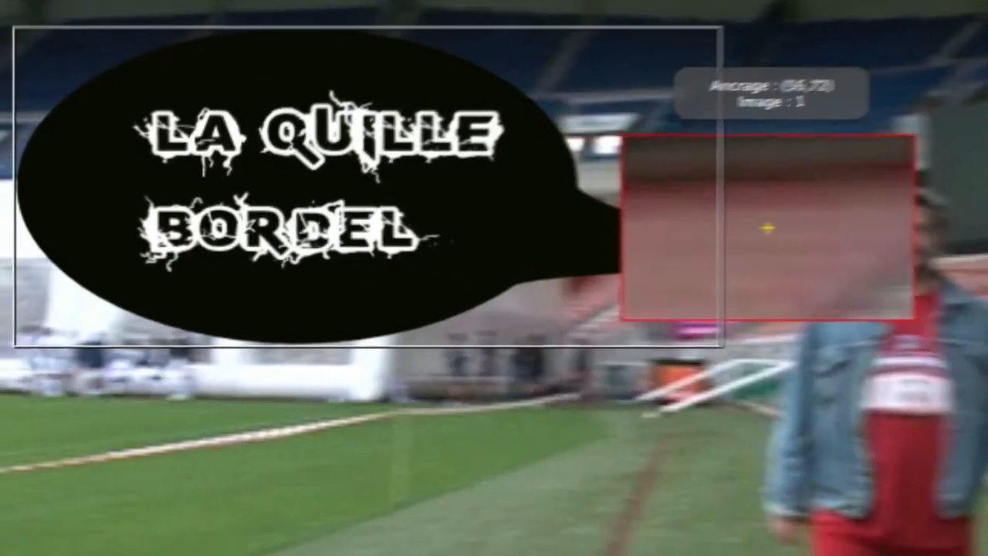
drag(640, 259, 653, 239)
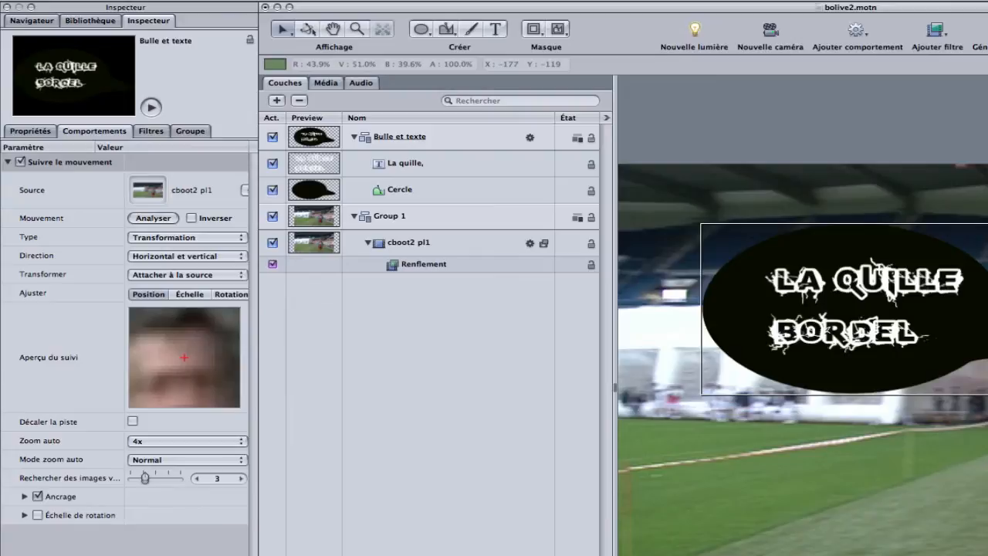
Step: Enable the scale tracker, place the second track point on the man's chest and analyse the motion, stopping the analysis partway
click(37, 515)
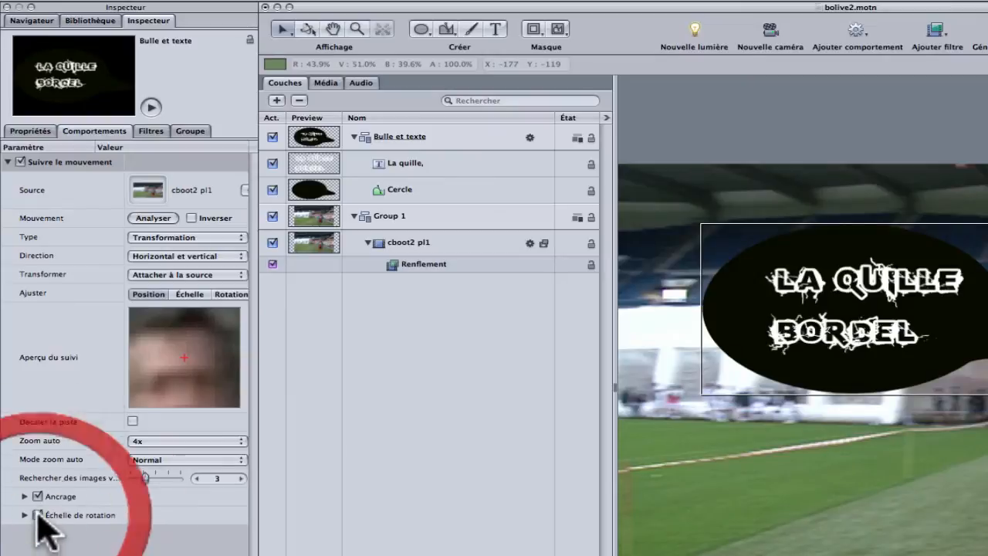
click(196, 294)
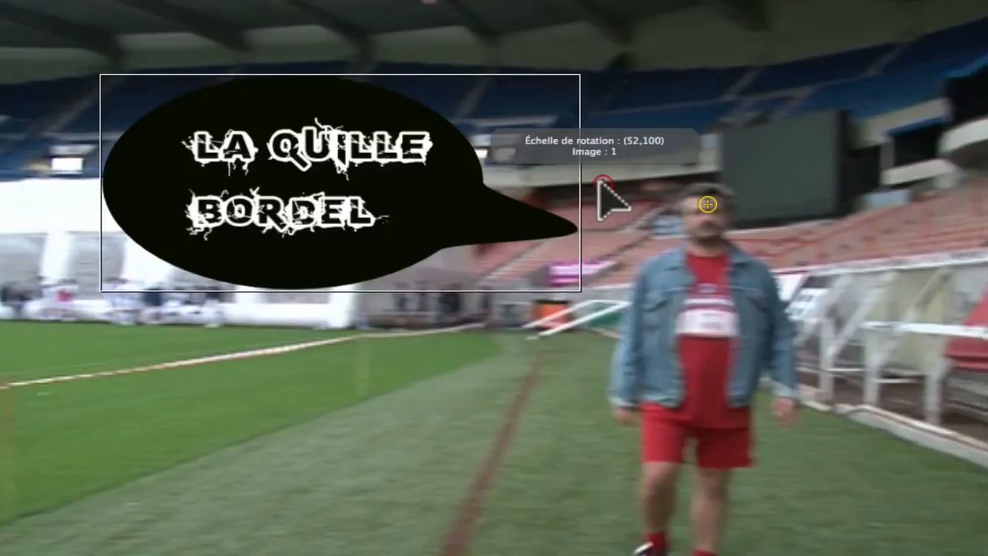
drag(602, 185, 706, 205)
drag(704, 270, 712, 270)
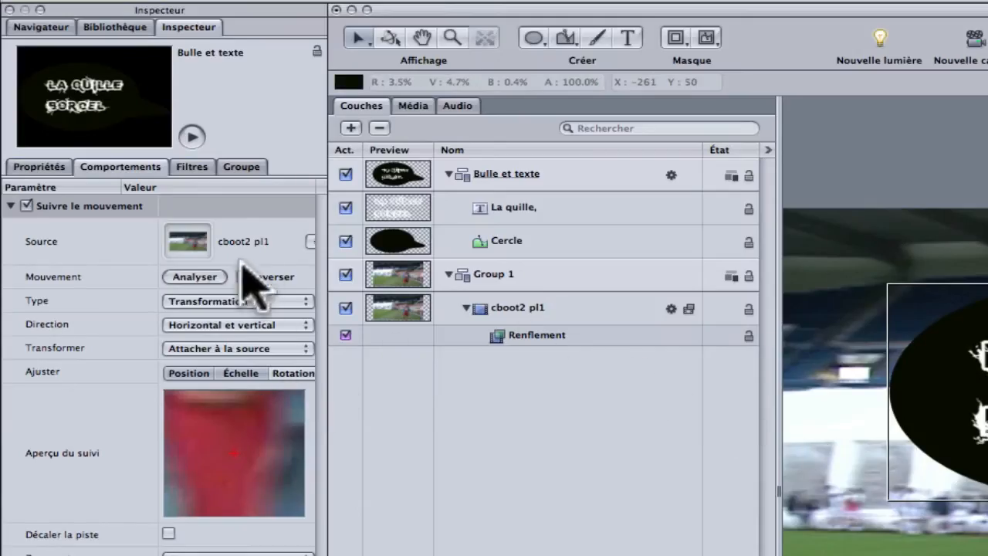
click(194, 276)
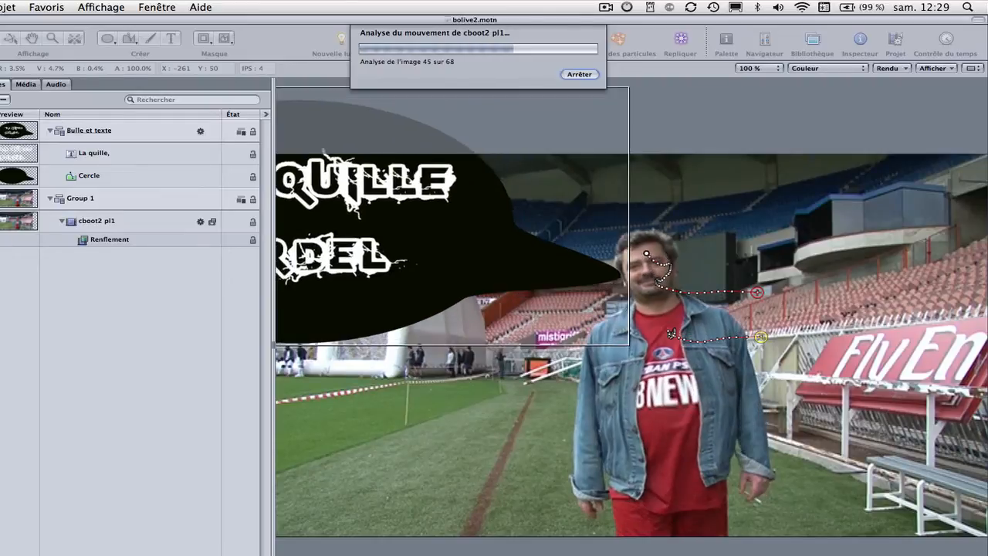
key(Escape)
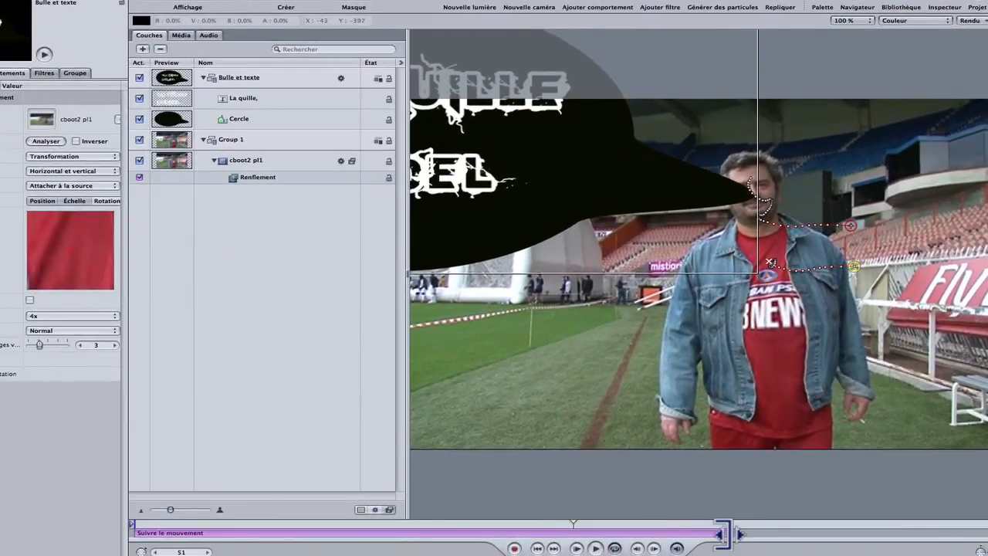
Step: Trim the ends of the Suivre le mouvement behavior and the Bulle et texte group to frame 51
drag(722, 534, 581, 534)
click(282, 80)
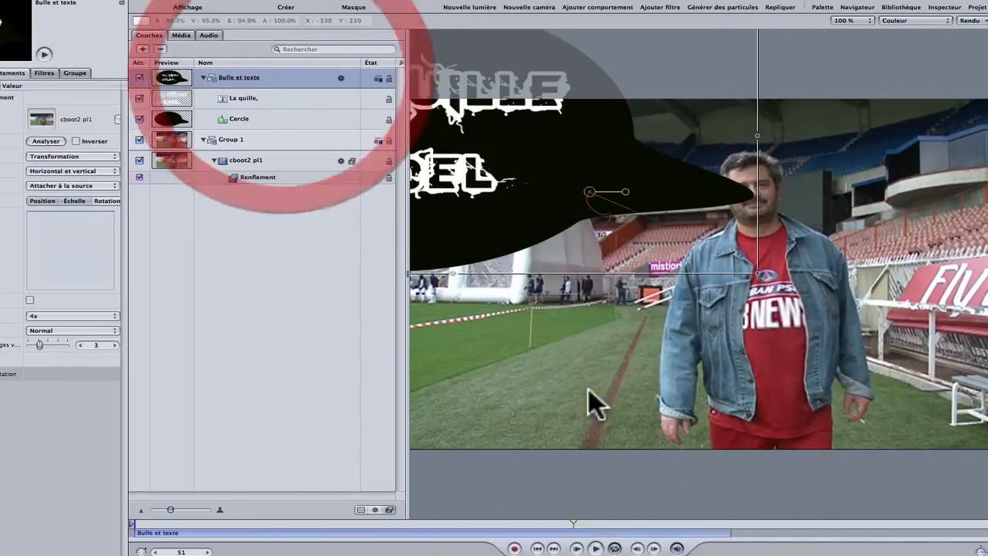
drag(723, 532, 576, 534)
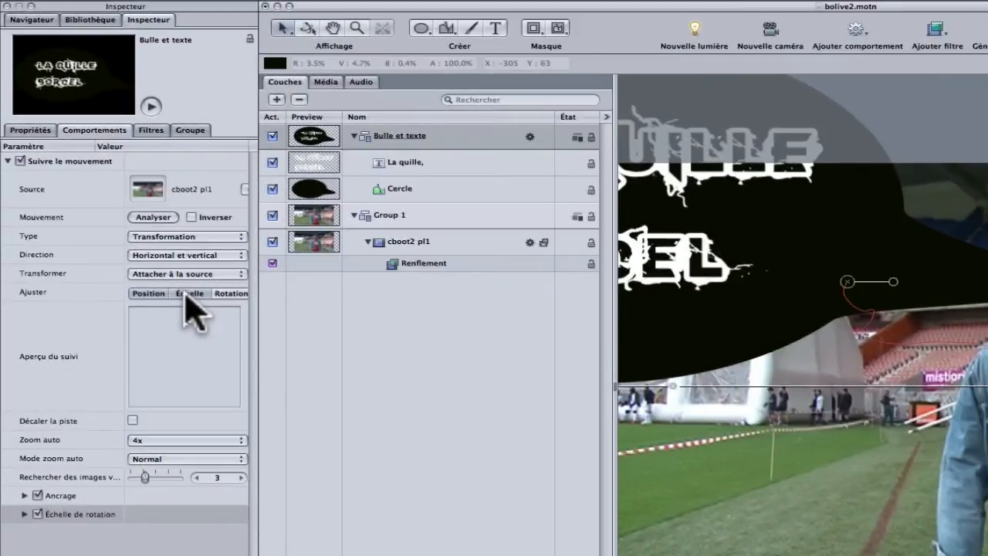
Step: Turn off scale tracking so the bubble follows only position, and analyse the motion again
click(186, 294)
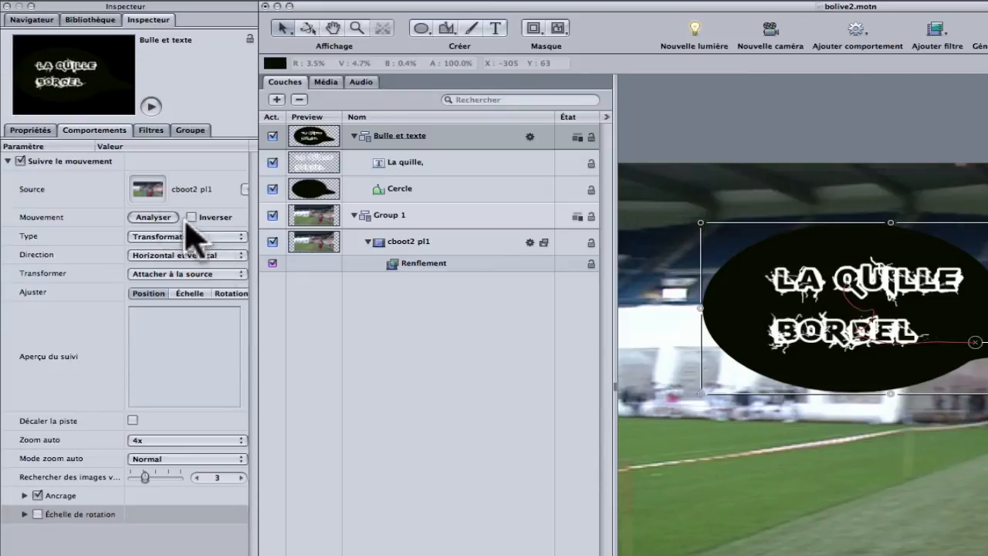
click(156, 218)
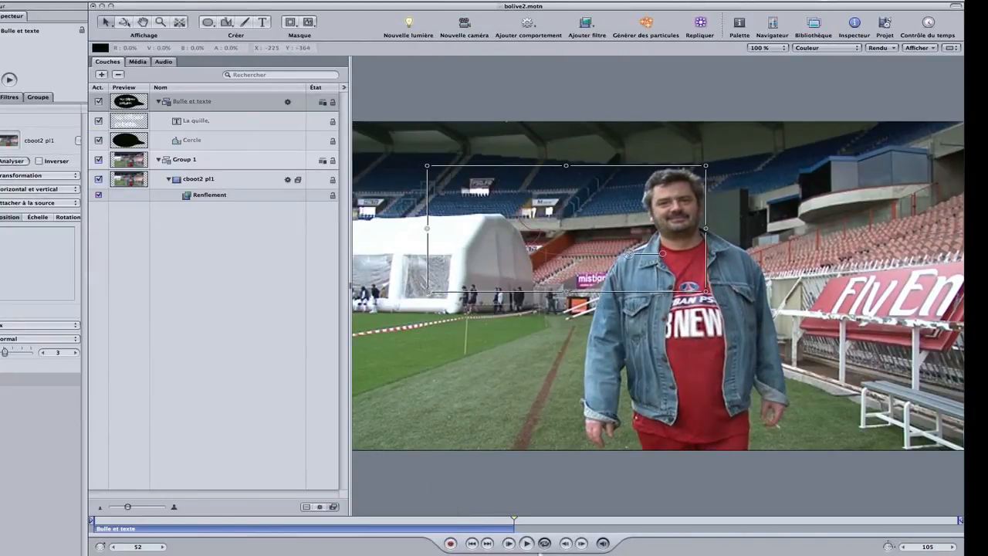
Step: Extend the Bulle et texte group's duration and trim its end back to frame 76
drag(540, 529, 706, 540)
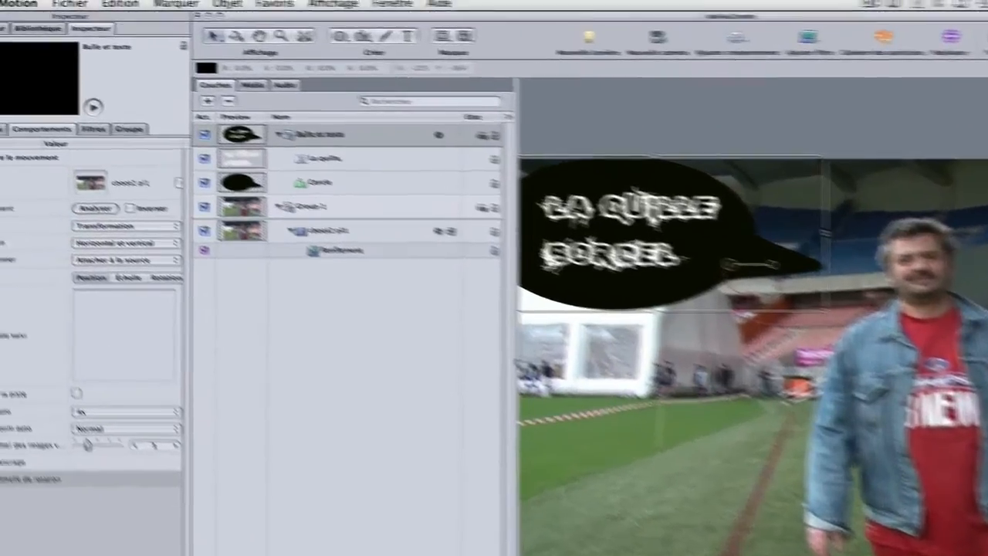
click(471, 543)
click(8, 161)
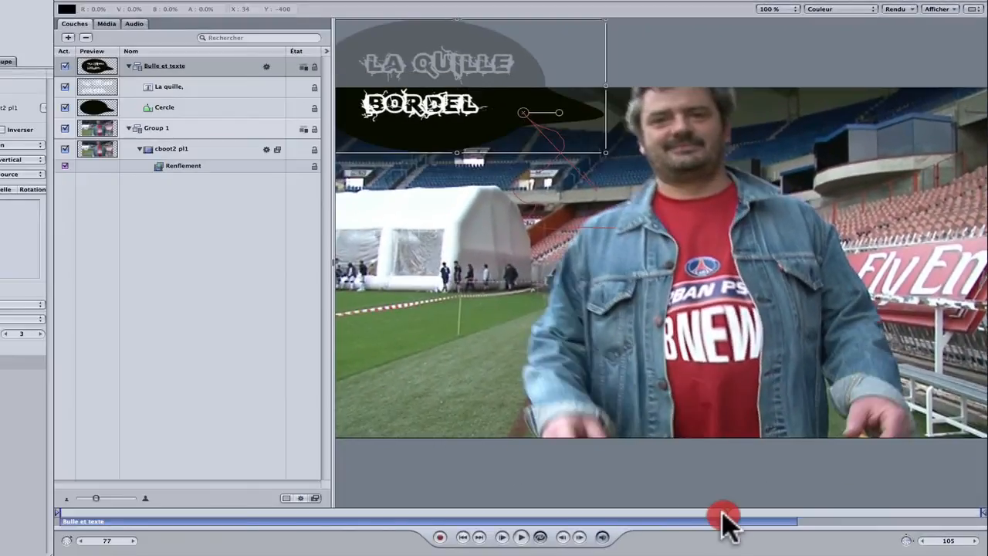
click(724, 513)
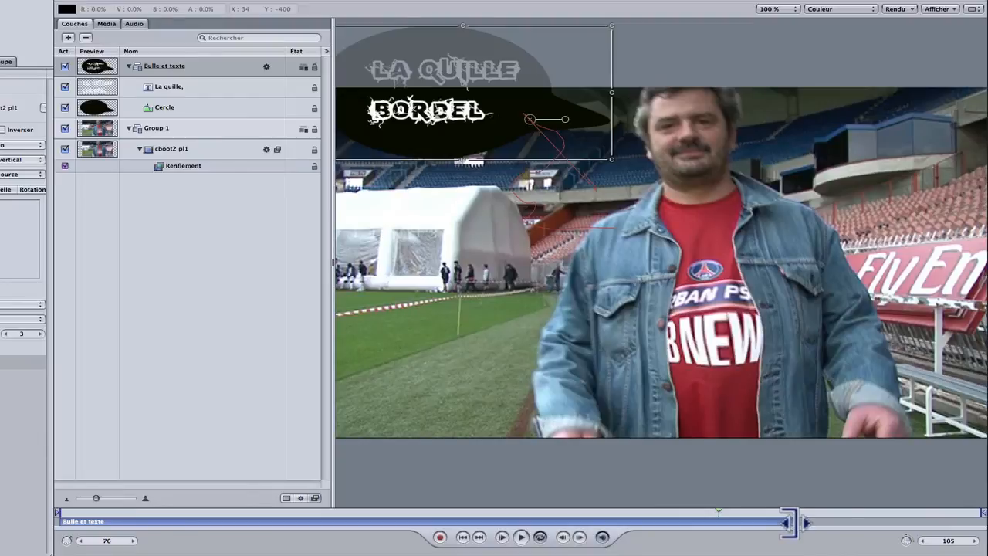
drag(789, 523, 710, 522)
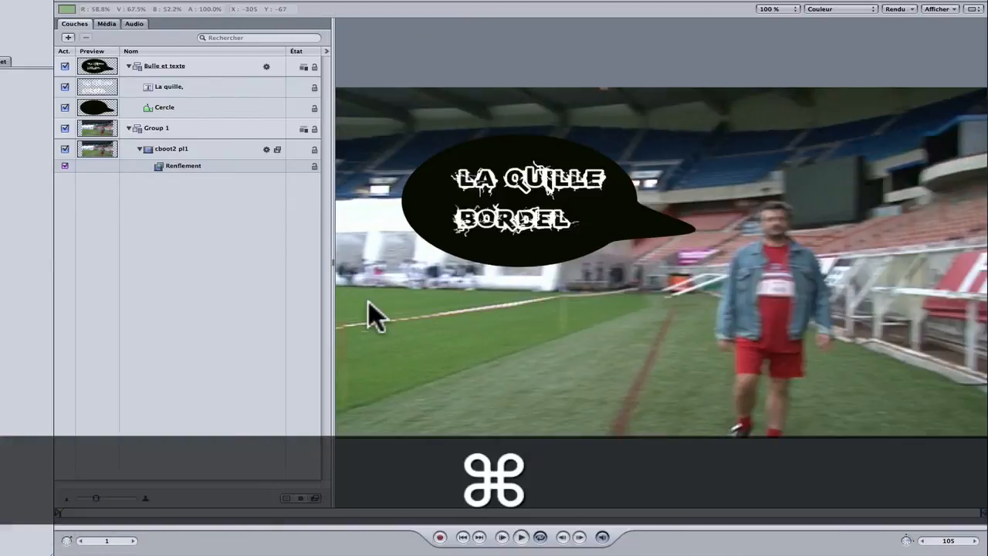
Step: Save the bolive2 project and switch to Final Cut Pro
key(super+s)
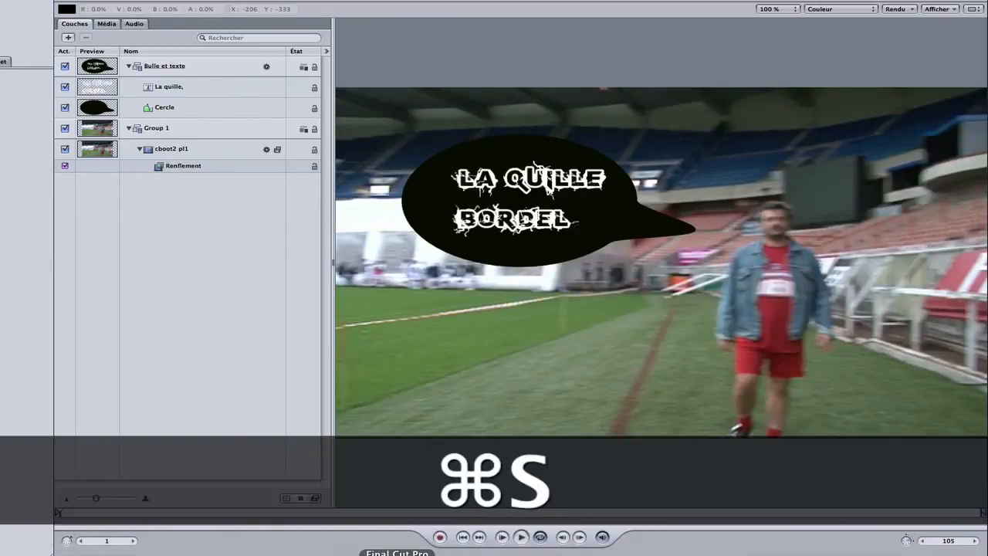
click(514, 525)
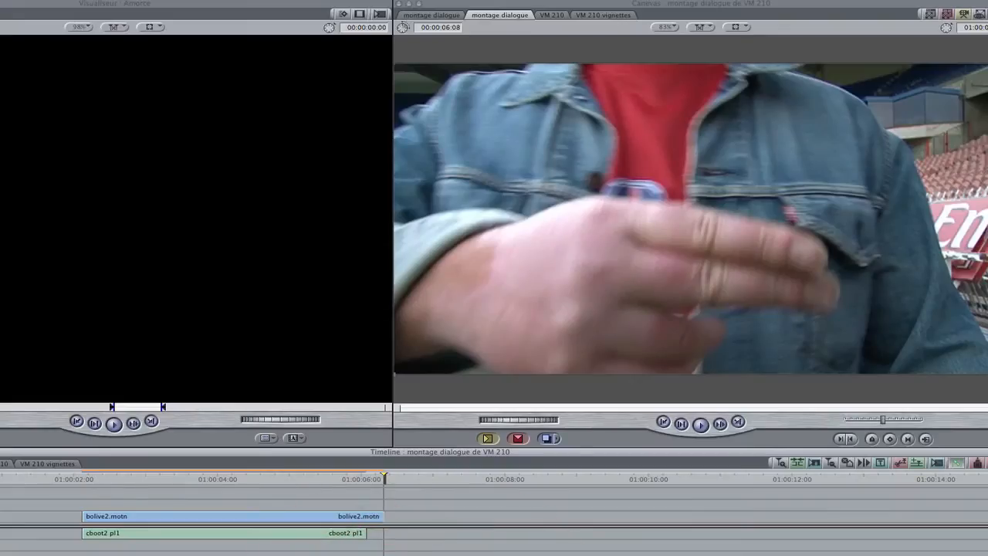
Step: Render the sequence containing bolive2.motn and play it back from the start of that clip
click(188, 477)
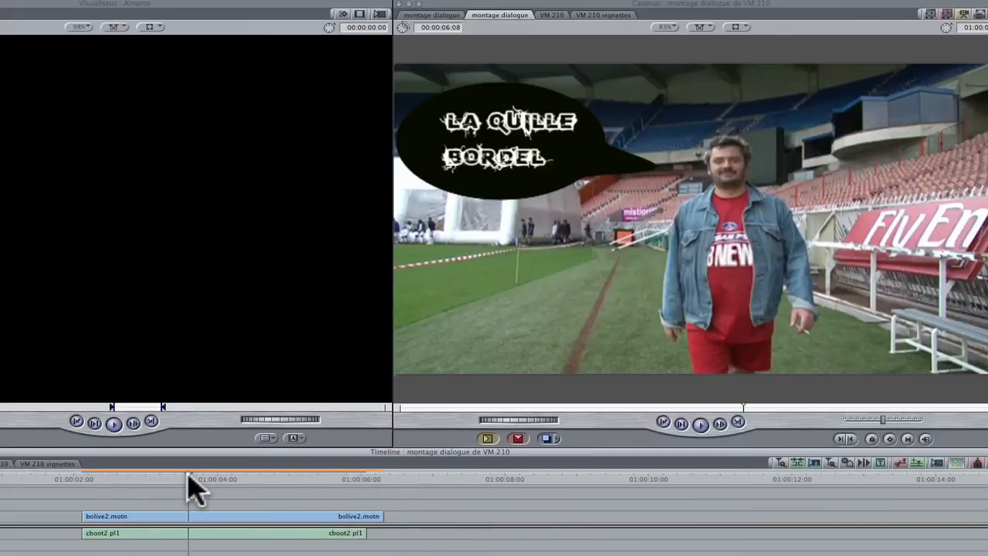
key(alt+r)
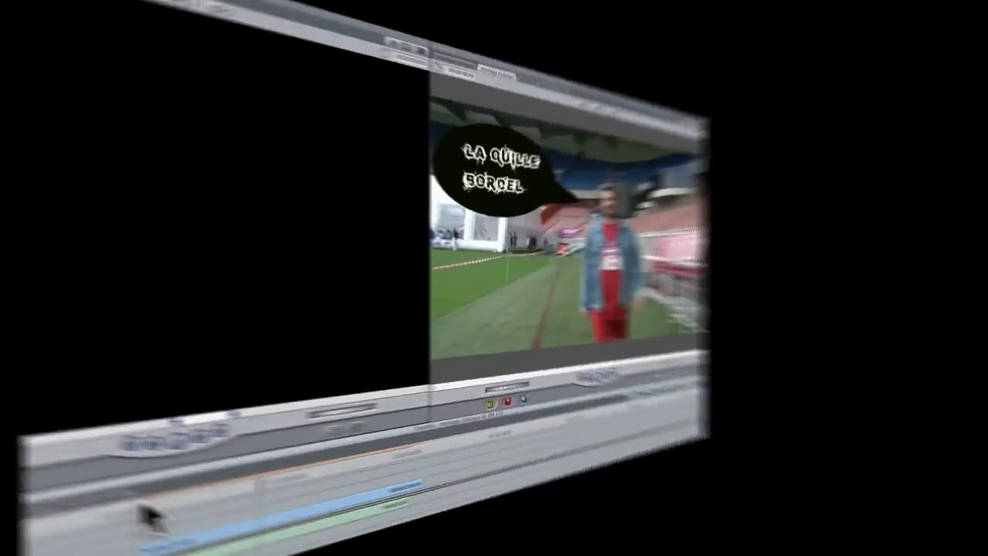
click(85, 477)
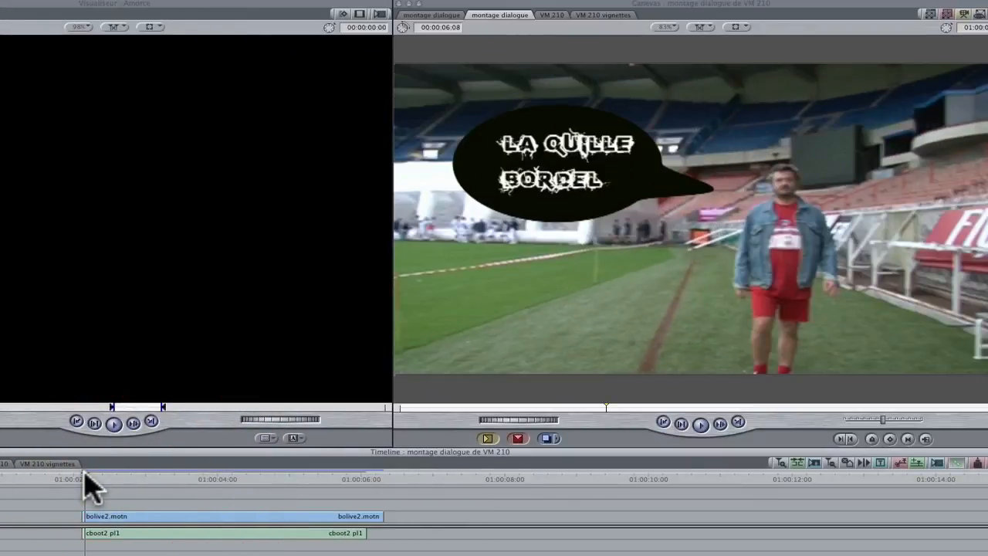
key(space)
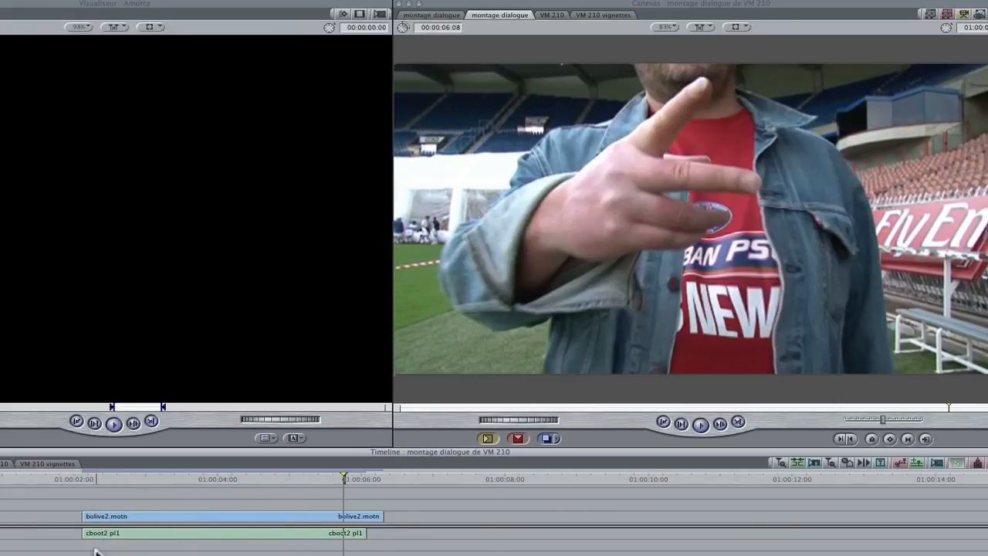
click(85, 474)
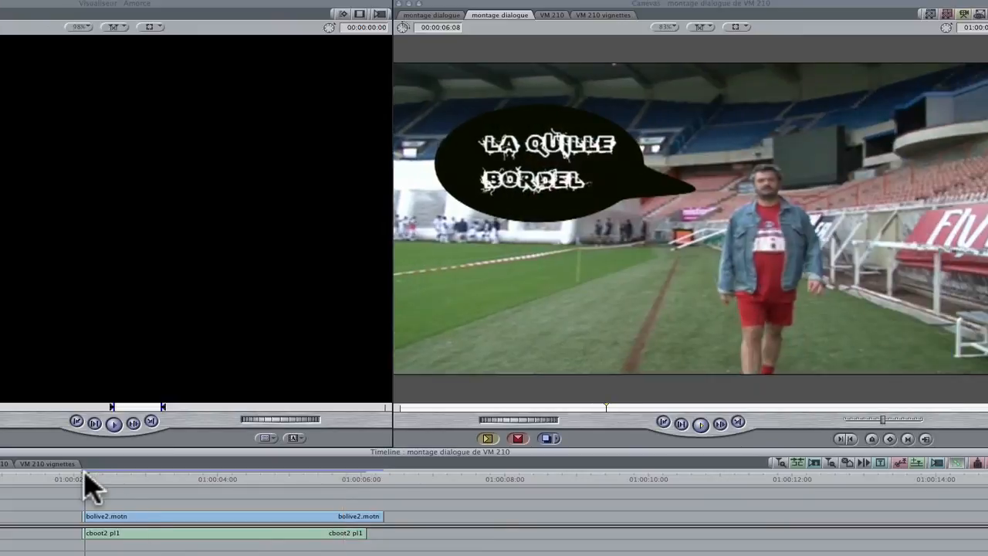